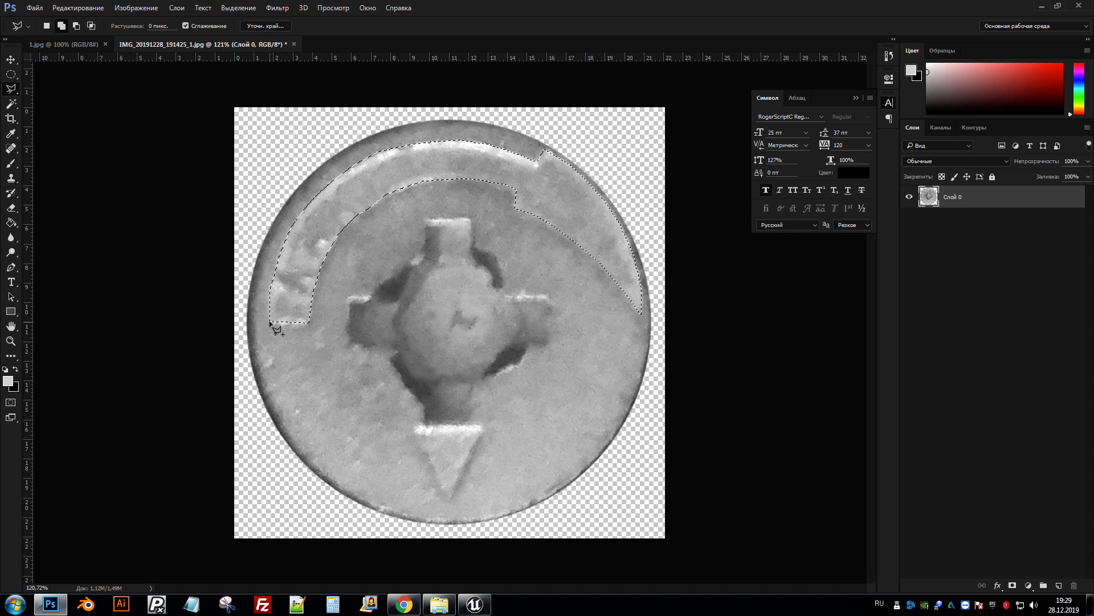
# - On a new layer, fill the selected arc shape with dark gray #525252 using the Paint Bucket, and clear the selection
pyautogui.hotkey('ctrl', 'shift', 'n')
pyautogui.press('Return')
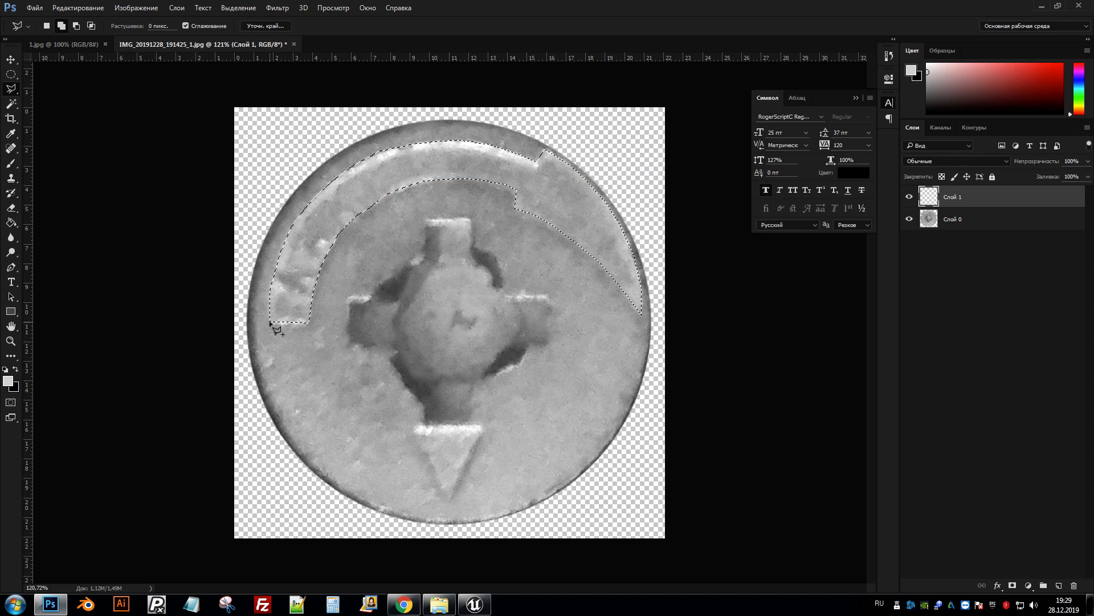
pyautogui.press('g')
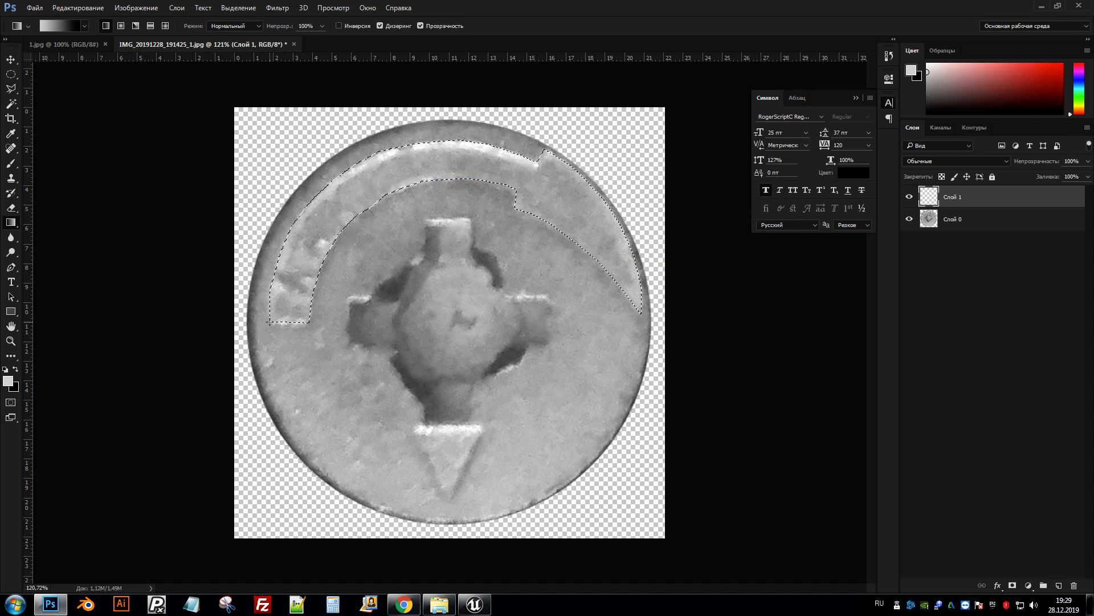
pyautogui.rightClick(11, 223)
pyautogui.click(29, 234)
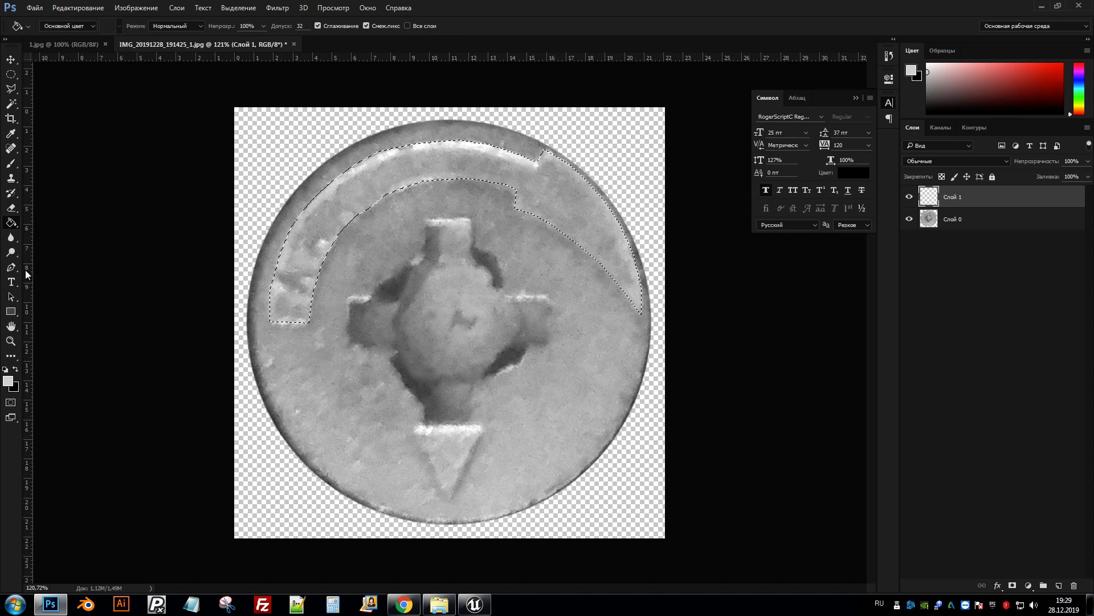
pyautogui.click(7, 387)
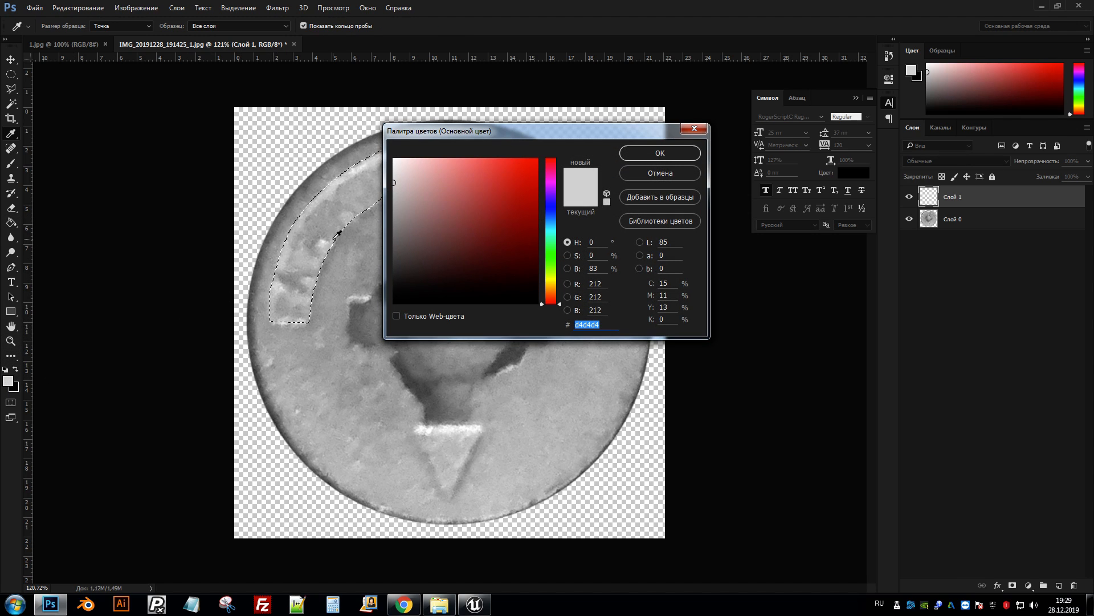
pyautogui.click(350, 231)
pyautogui.moveTo(371, 233); pyautogui.dragTo(371, 259)
pyautogui.press('Return')
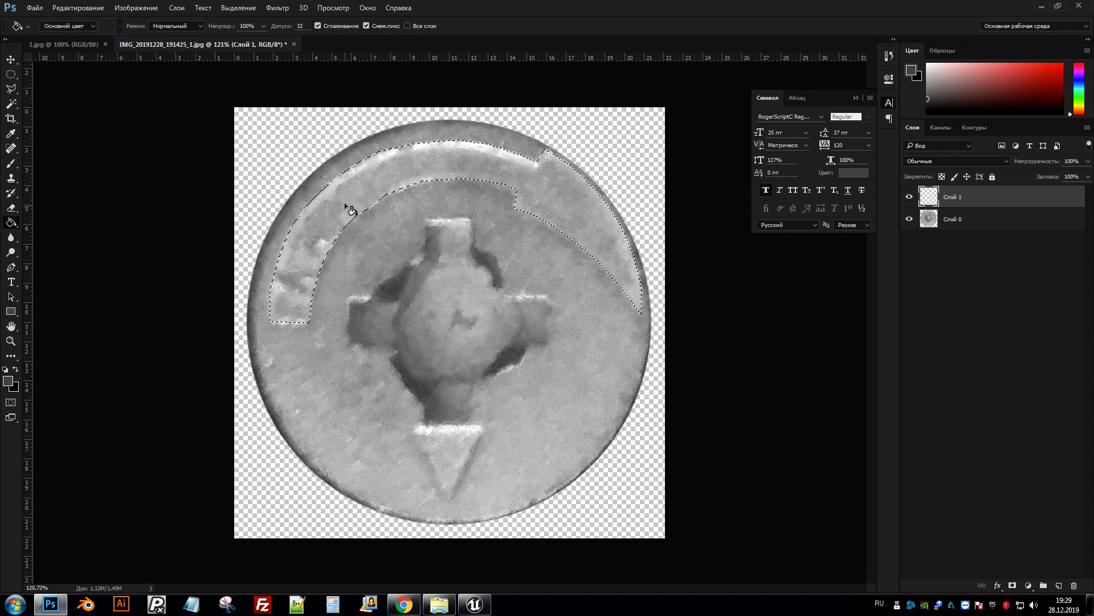
pyautogui.click(344, 193)
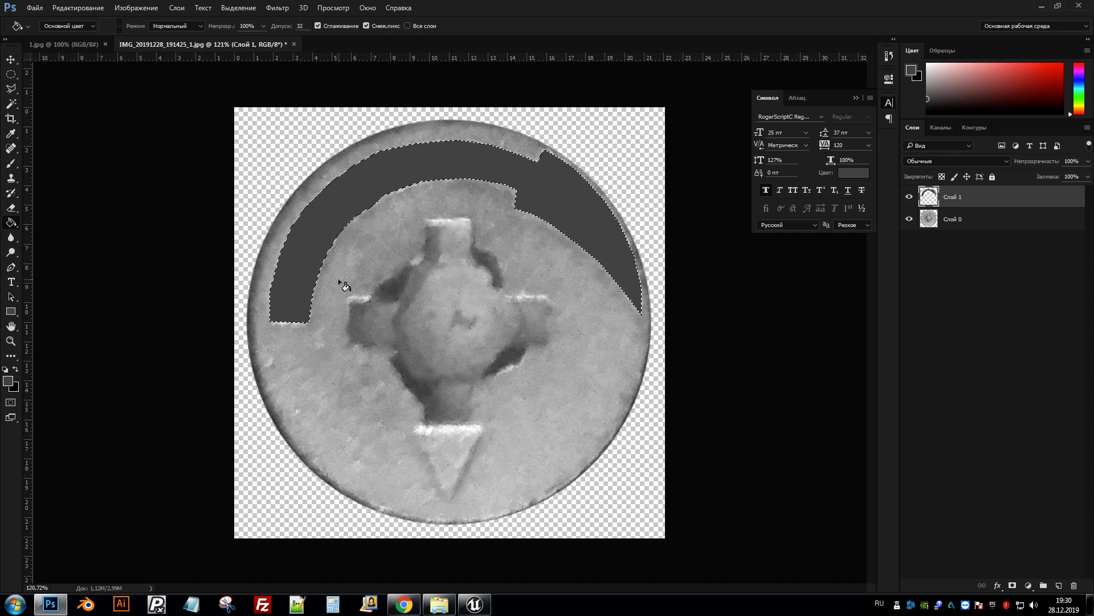
pyautogui.click(7, 69)
pyautogui.hotkey('ctrl', 'd')
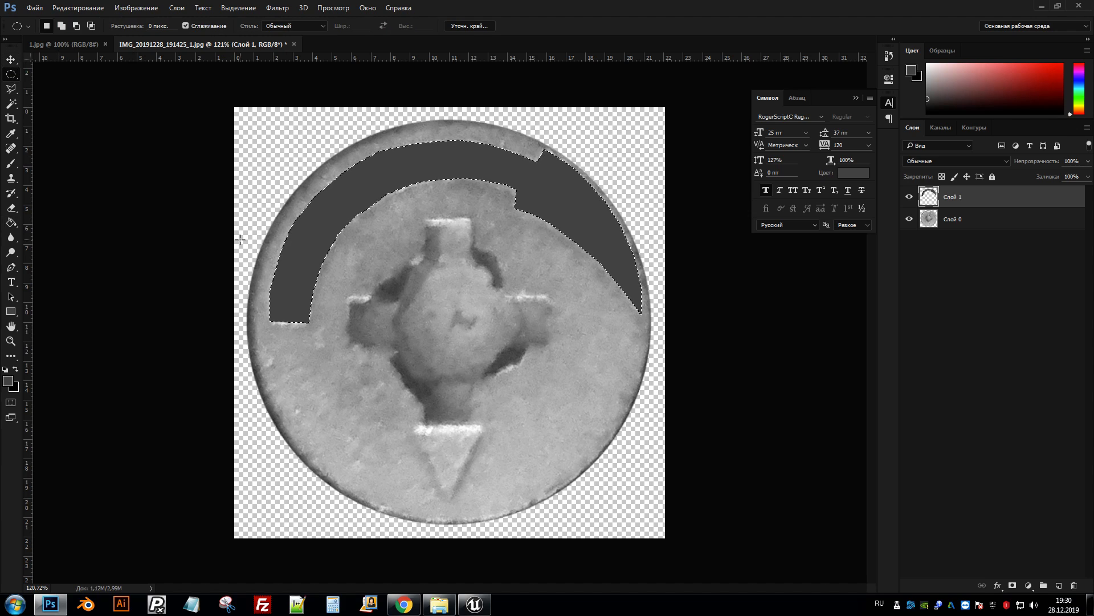
# - Outline the triangle below the central recess with the Polygonal Lasso, fill it with the same dark gray, and deselect
pyautogui.click(11, 88)
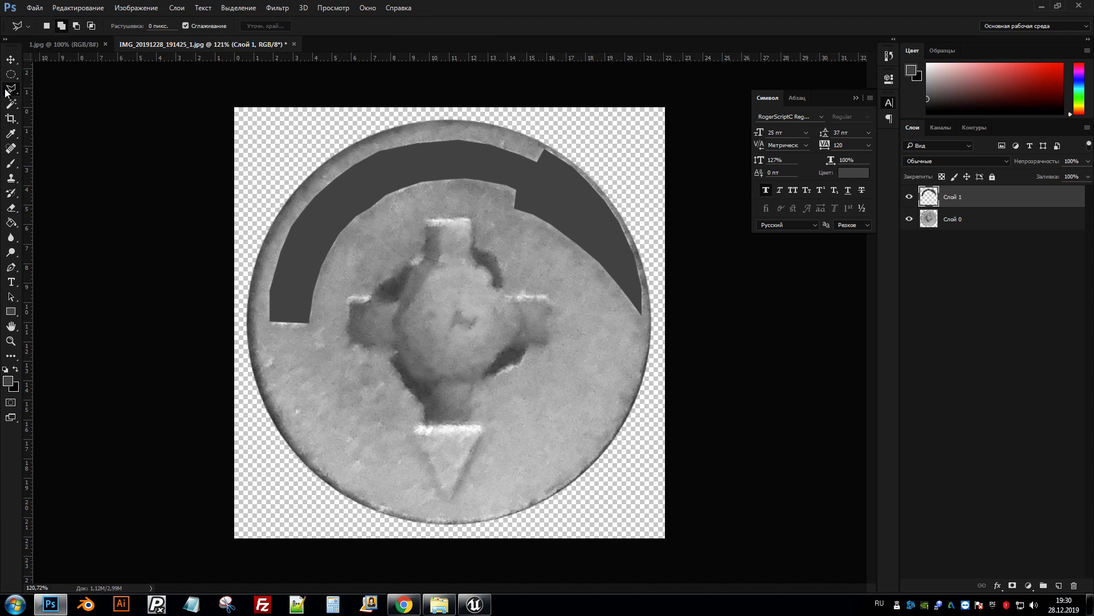
pyautogui.click(412, 425)
pyautogui.click(448, 500)
pyautogui.click(485, 426)
pyautogui.click(412, 427)
pyautogui.press('g')
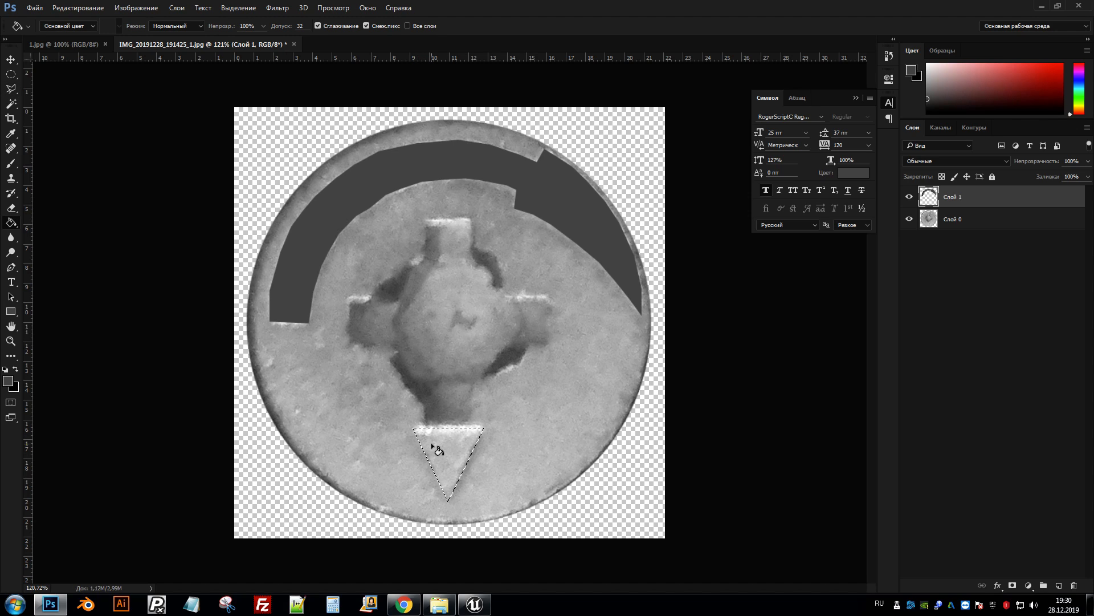
pyautogui.click(432, 445)
pyautogui.press('m')
pyautogui.click(404, 449)
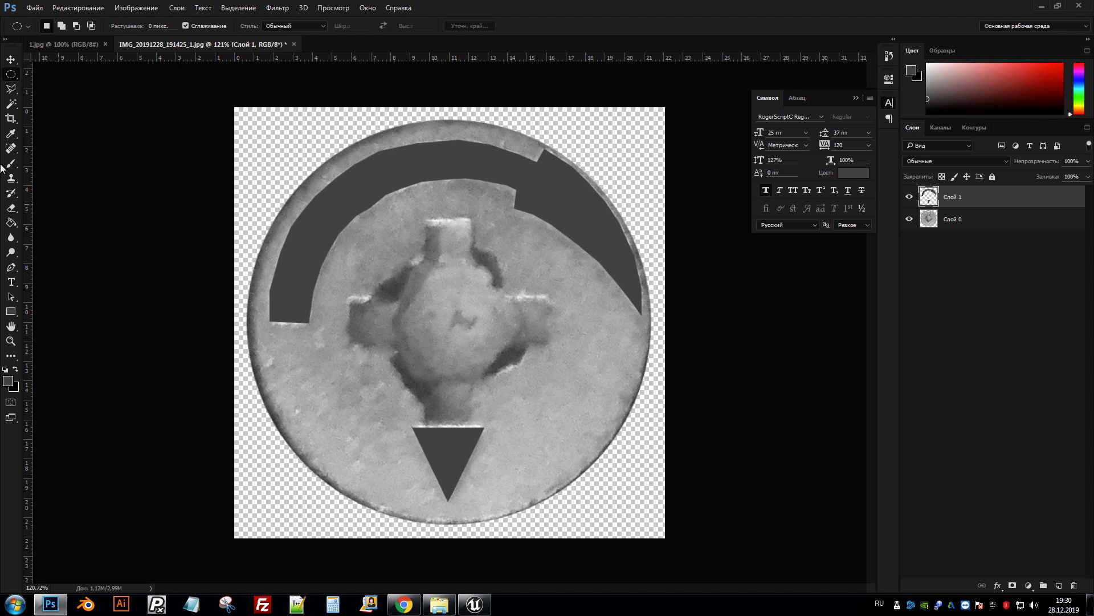
# - Outline the cross-shaped recess in the middle of the disc with the Polygonal Lasso
pyautogui.click(10, 88)
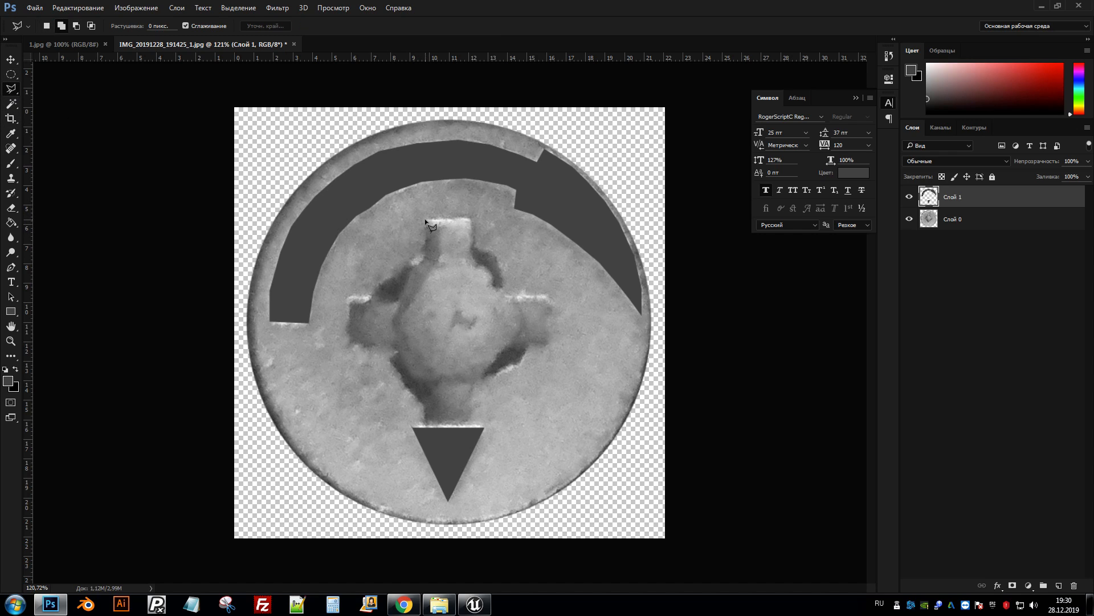
pyautogui.click(424, 256)
pyautogui.click(375, 300)
pyautogui.click(348, 345)
pyautogui.click(424, 401)
pyautogui.click(425, 420)
pyautogui.moveTo(472, 410); pyautogui.dragTo(527, 346)
pyautogui.click(548, 343)
pyautogui.click(548, 296)
pyautogui.click(505, 296)
pyautogui.click(472, 246)
pyautogui.click(425, 220)
# - On another new layer, fill the selected cross-shaped recess with black and clear the selection
pyautogui.hotkey('ctrl', 'shift', 'n')
pyautogui.press('Return')
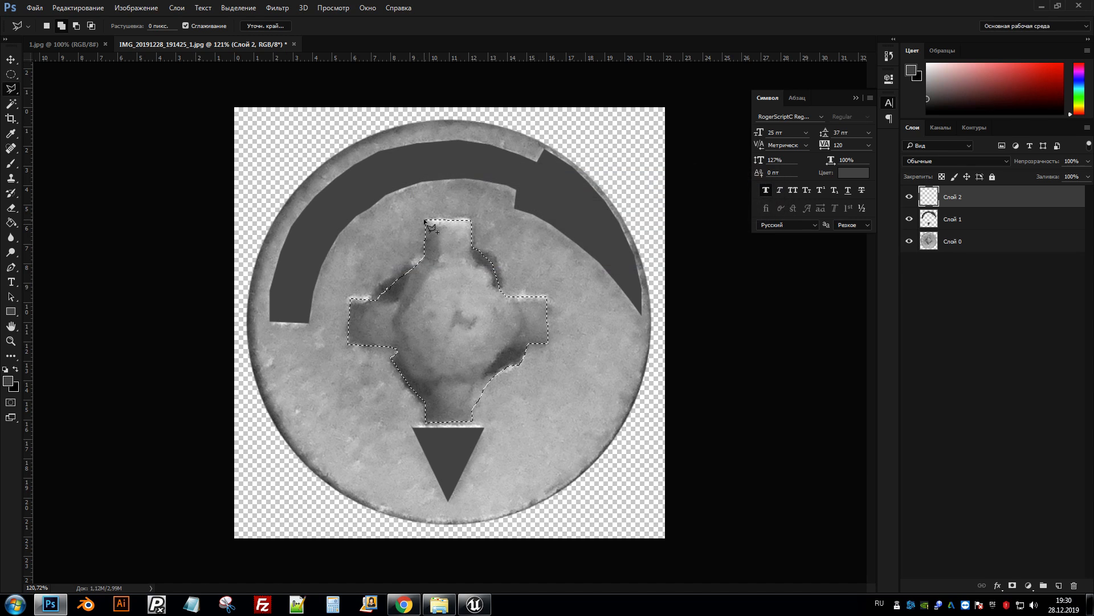
pyautogui.click(10, 379)
pyautogui.click(294, 281)
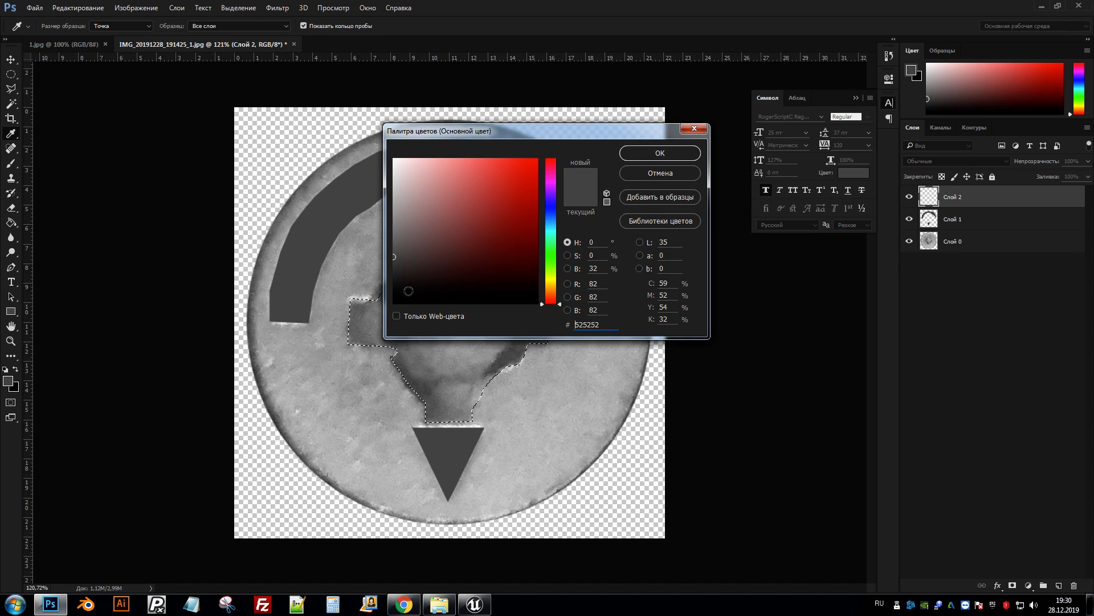
pyautogui.click(393, 277)
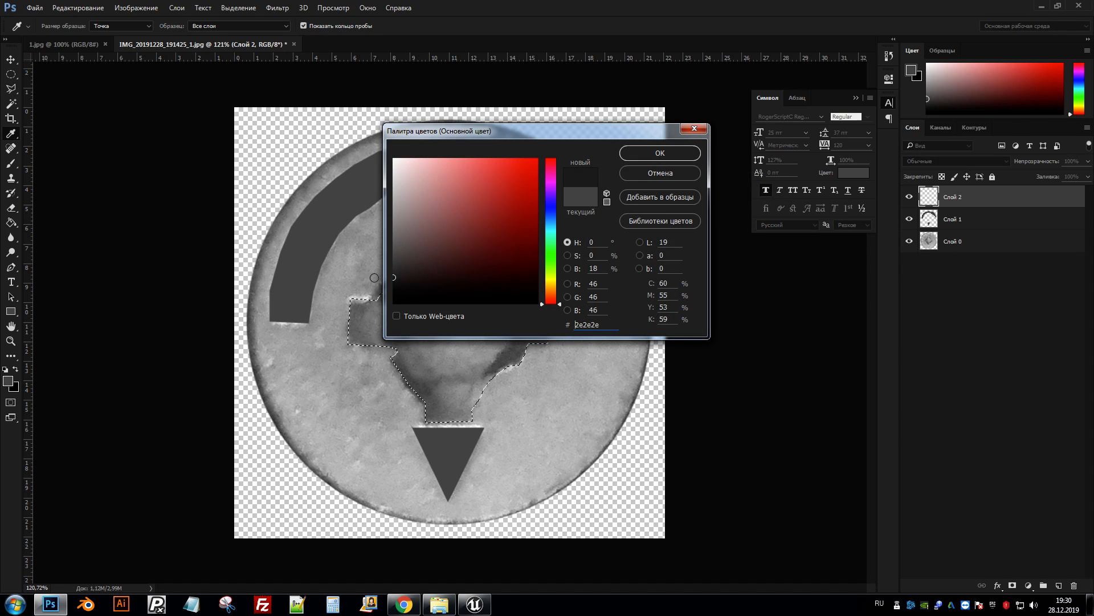
pyautogui.click(660, 153)
pyautogui.click(7, 383)
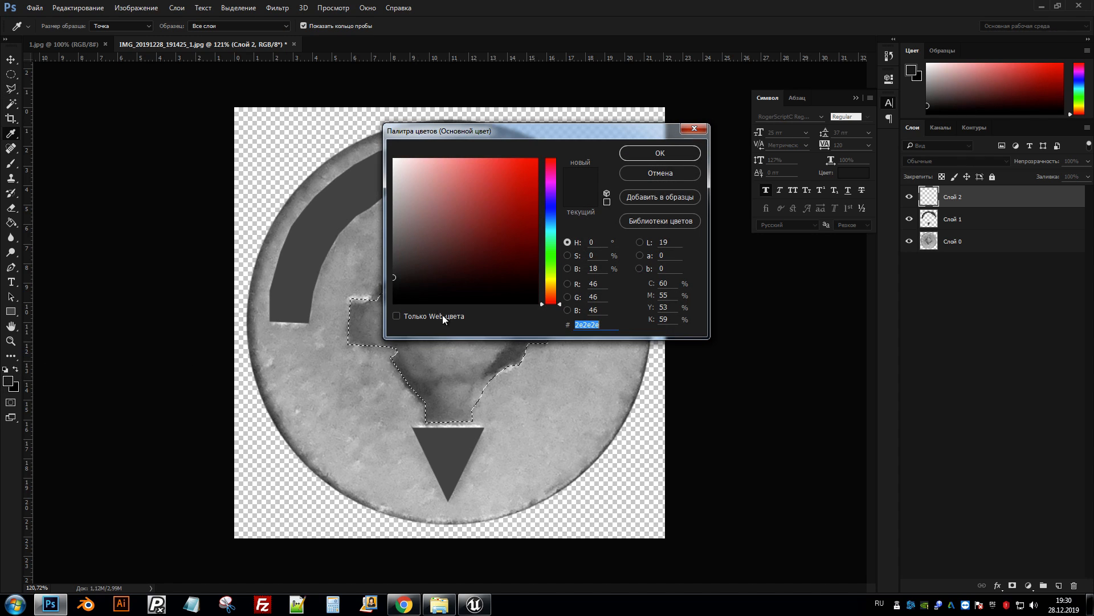
pyautogui.press('Return')
pyautogui.press('g')
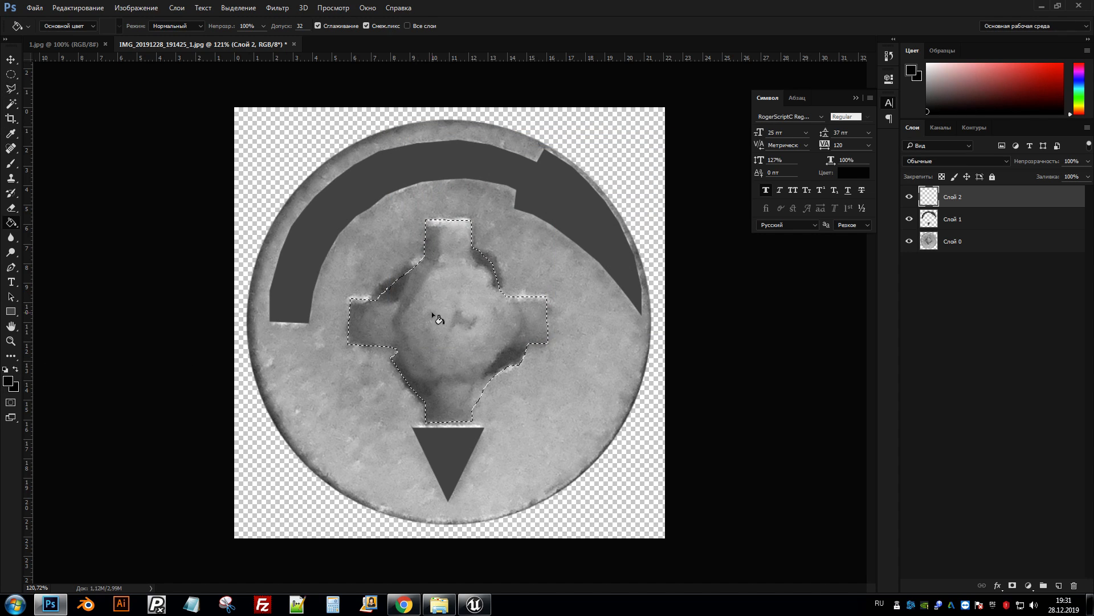
pyautogui.click(433, 314)
pyautogui.press('m')
pyautogui.hotkey('ctrl', 'd')
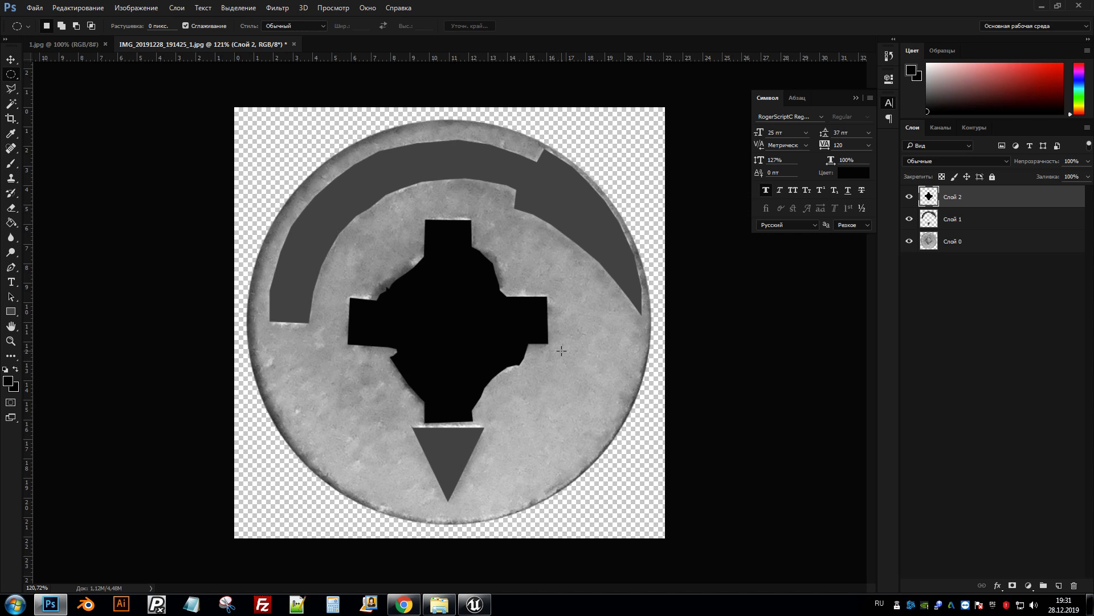
pyautogui.scroll(-3, 562, 350)
pyautogui.scroll(3, 501, 236)
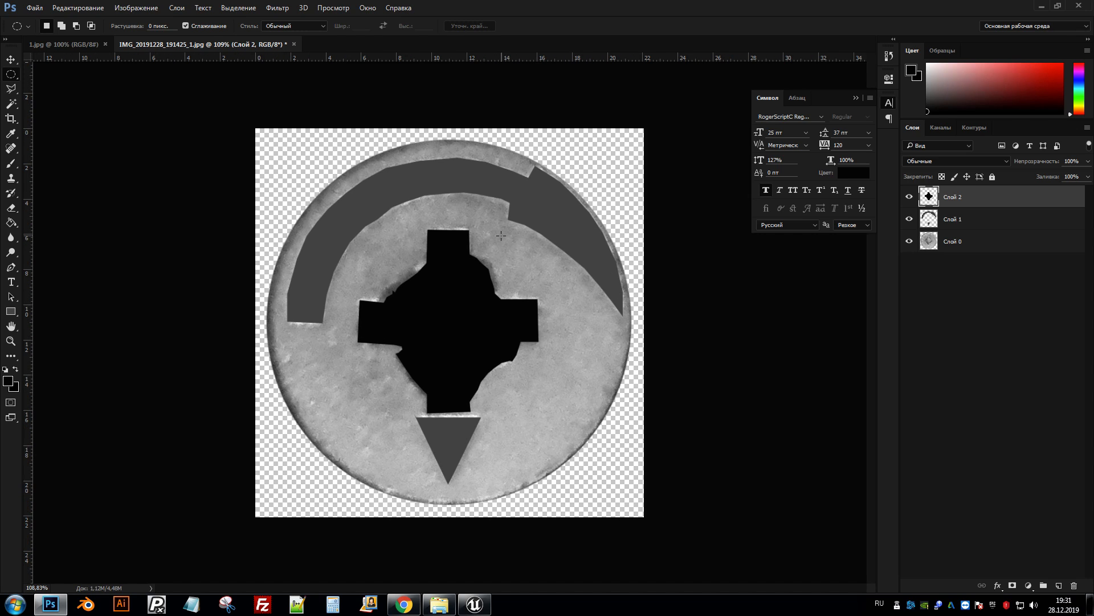
pyautogui.click(11, 103)
pyautogui.click(568, 149)
# - Drop the current selection and select the transparent area around the disc on layer Слой 0 with the Magic Wand
pyautogui.click(949, 241)
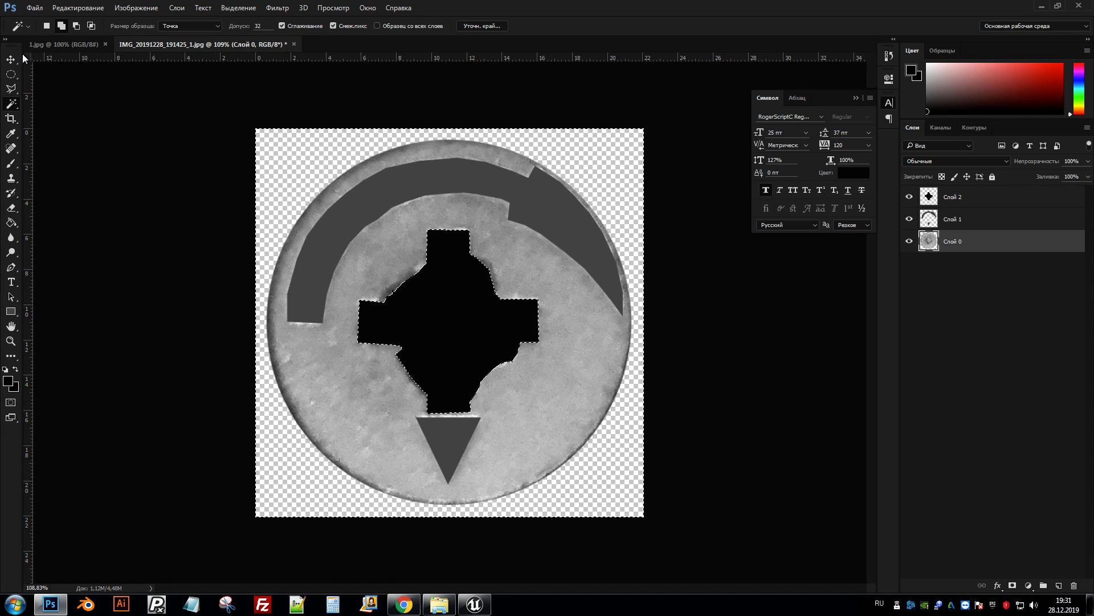
pyautogui.click(8, 77)
pyautogui.click(203, 111)
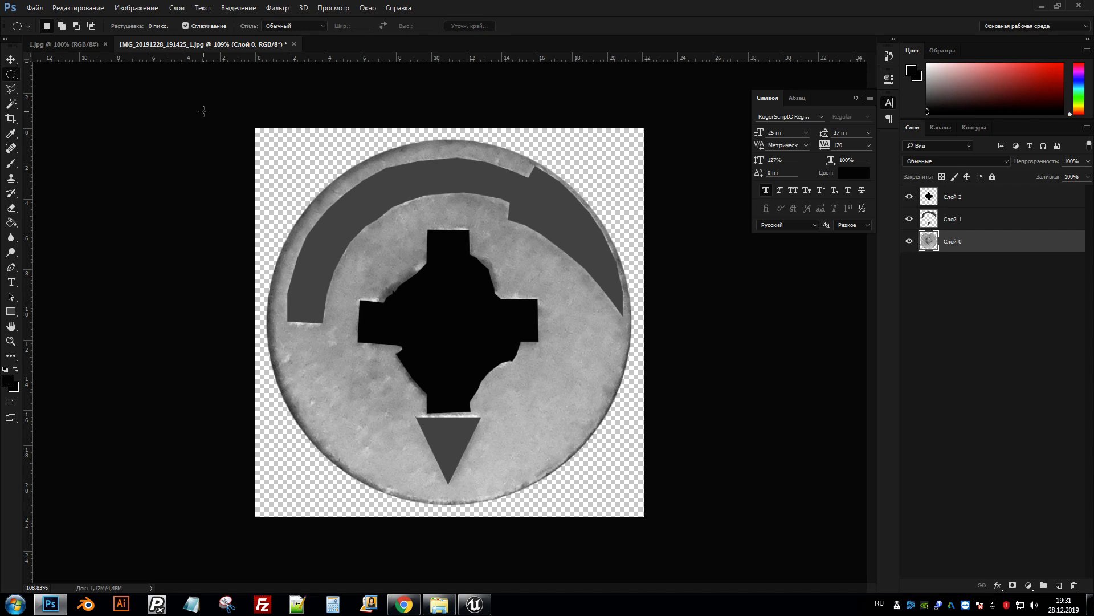
pyautogui.click(10, 104)
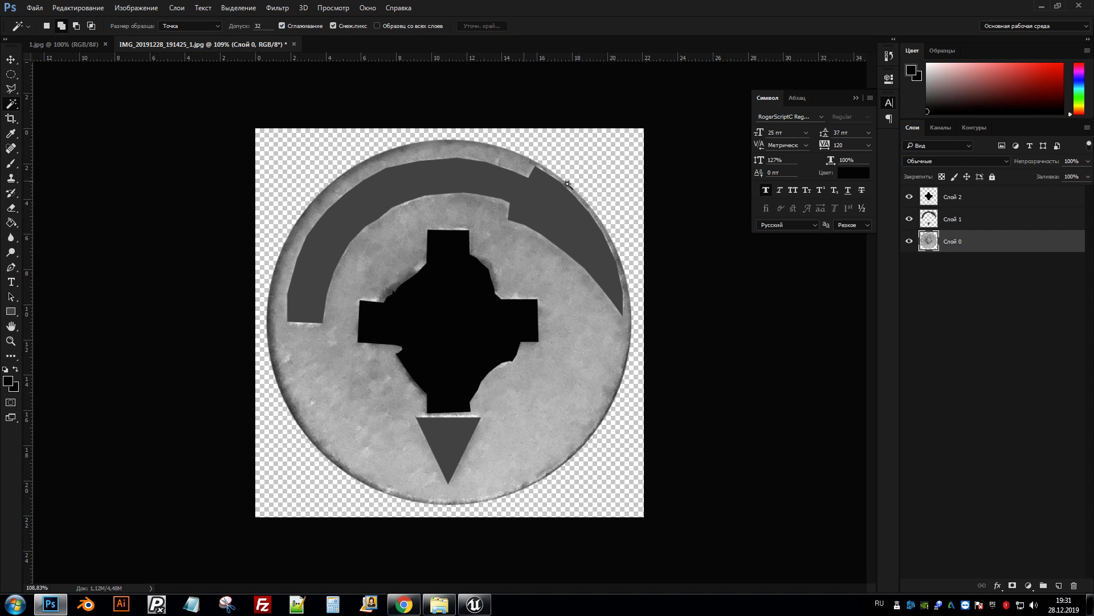
pyautogui.click(594, 178)
# - Feather the background selection by 1.4 px with Refine Edge and invert it to select the disc
pyautogui.click(479, 26)
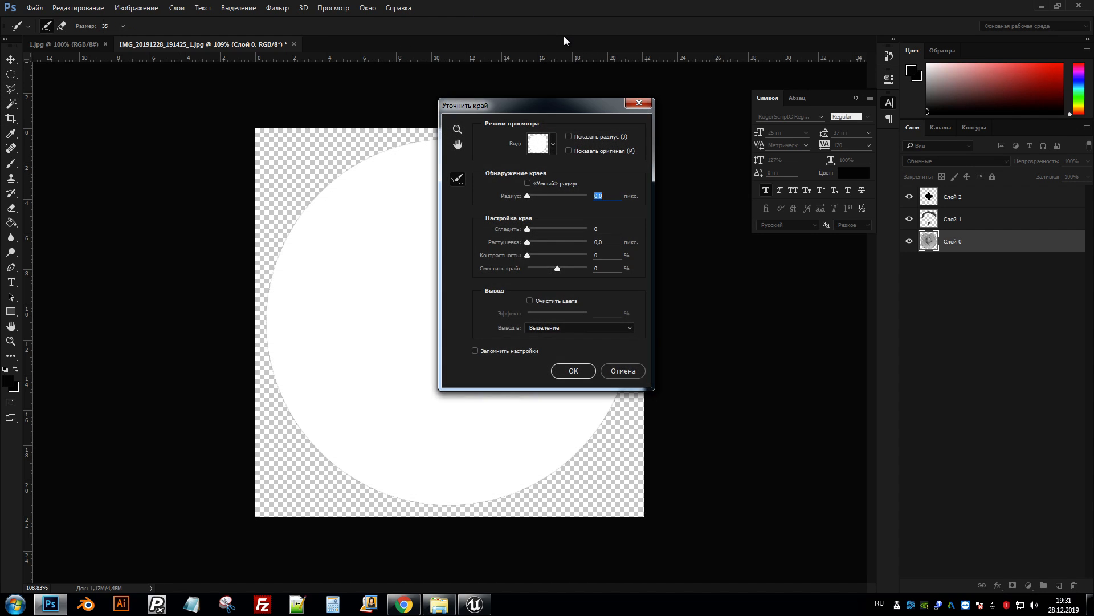
pyautogui.moveTo(532, 241); pyautogui.dragTo(532, 241)
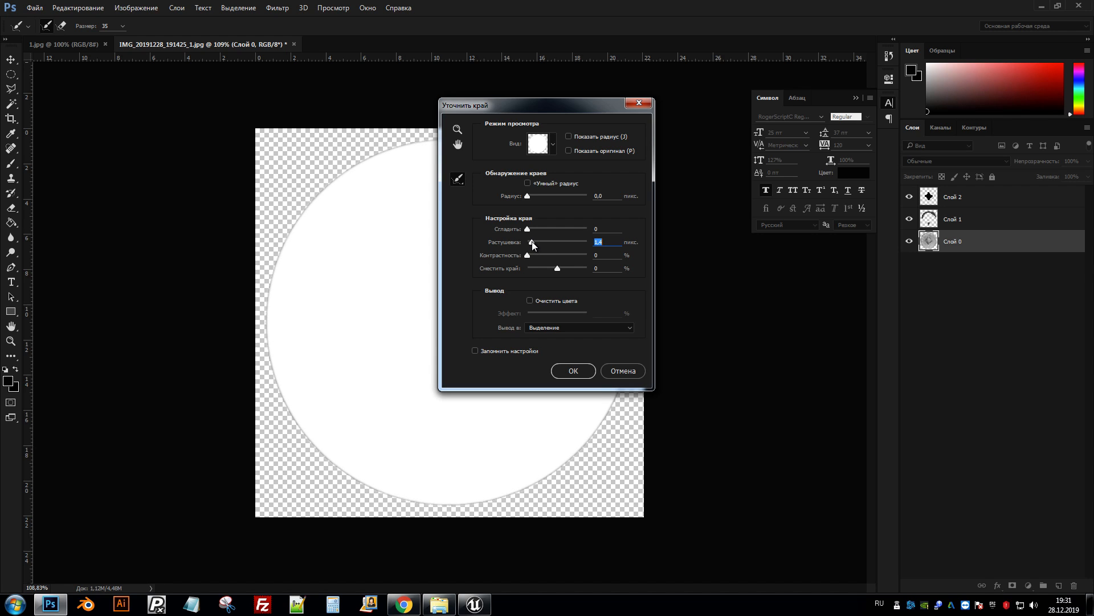
pyautogui.click(573, 371)
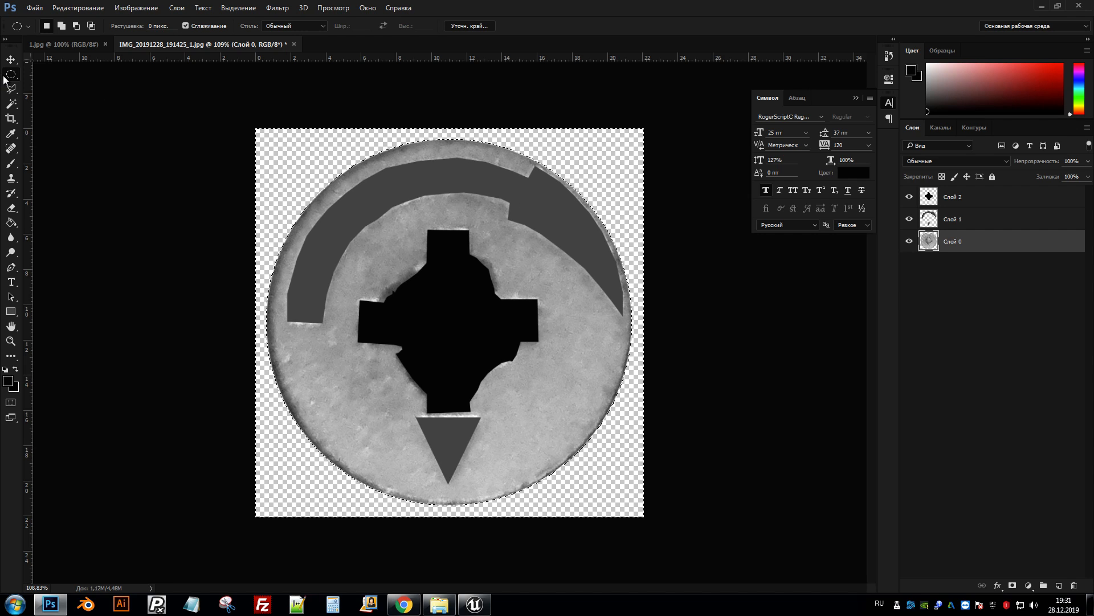
pyautogui.rightClick(496, 243)
pyautogui.click(530, 261)
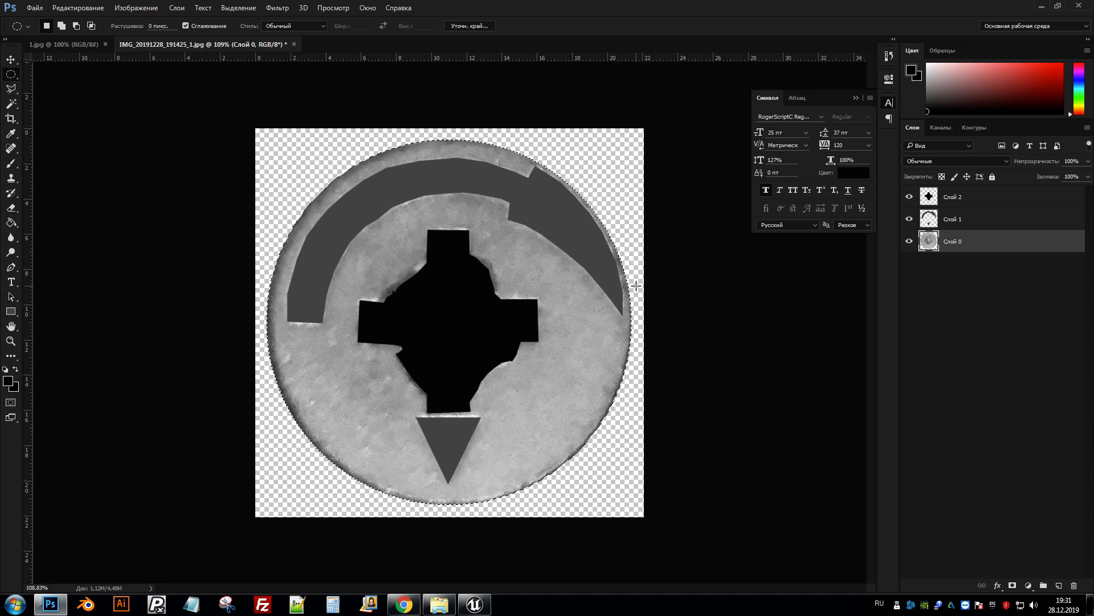
# - On a new layer directly above Слой 0, fill the disc selection with gray #9c9c9c and deselect
pyautogui.hotkey('ctrl', 'shift', 'n')
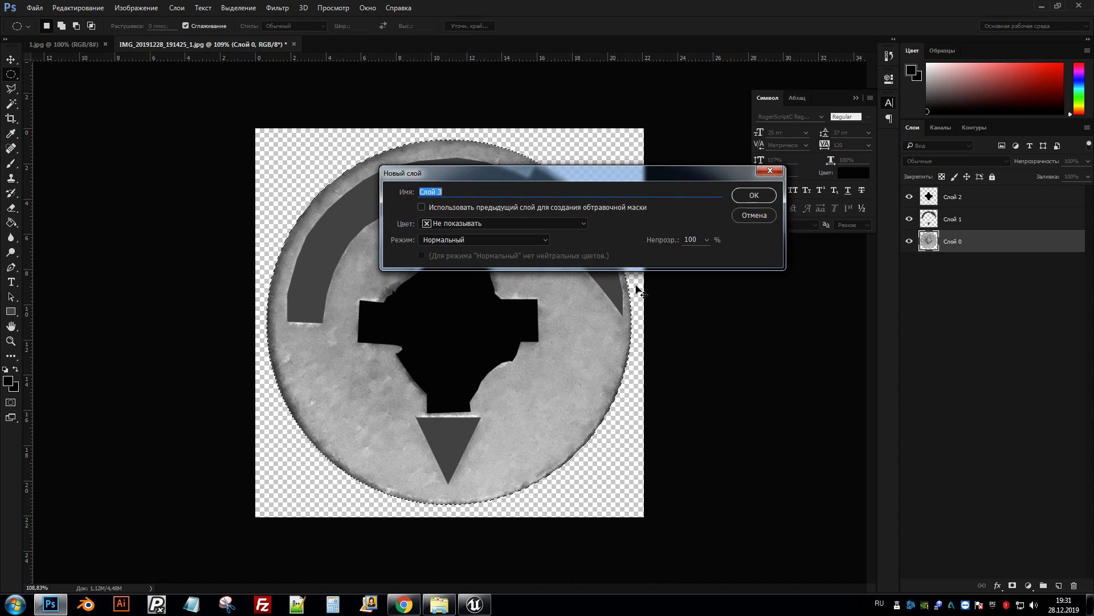
pyautogui.press('Return')
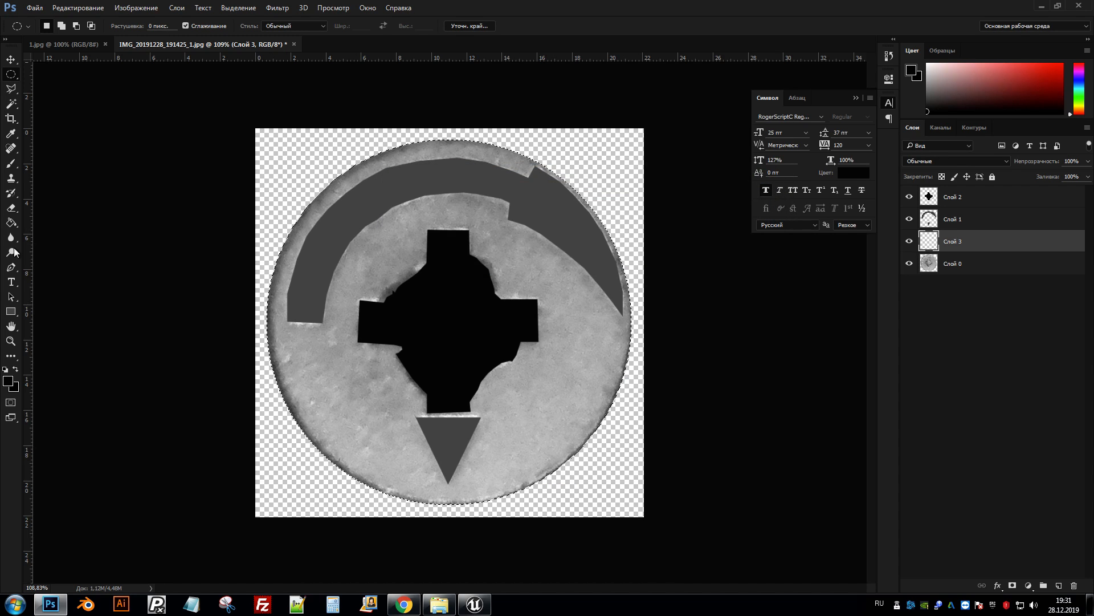
pyautogui.click(8, 381)
pyautogui.click(286, 274)
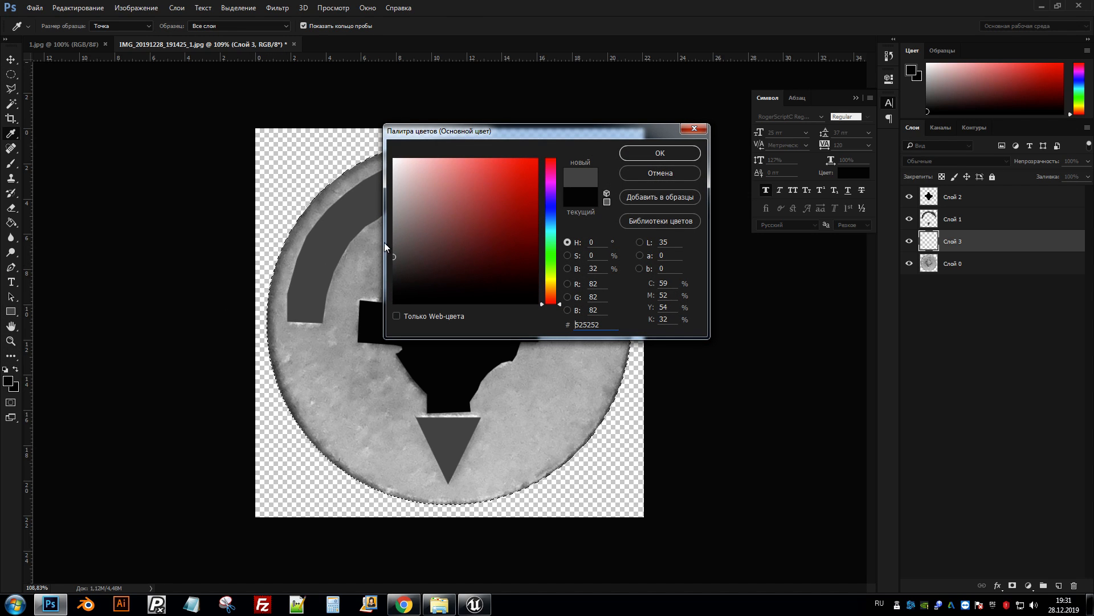
pyautogui.moveTo(393, 240); pyautogui.dragTo(391, 217)
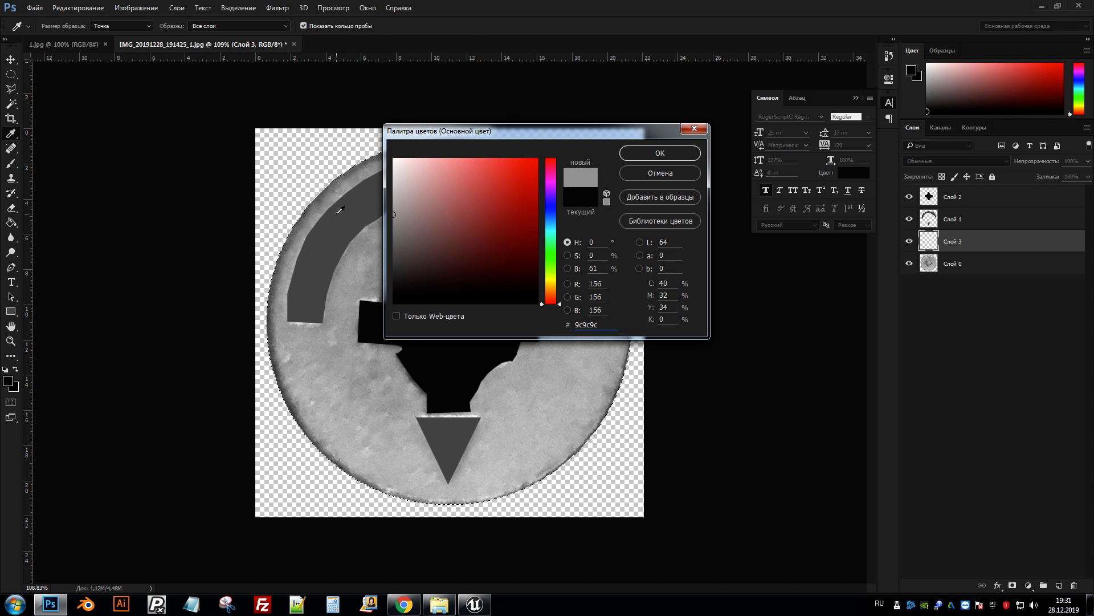
pyautogui.press('Return')
pyautogui.press('g')
pyautogui.click(303, 242)
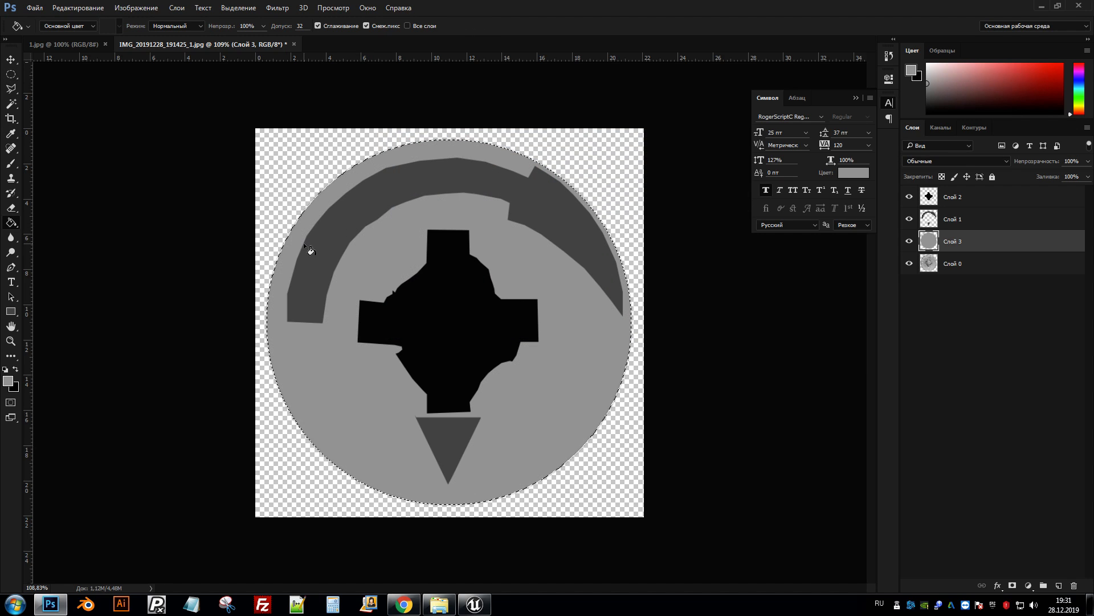
pyautogui.press('m')
pyautogui.click(562, 157)
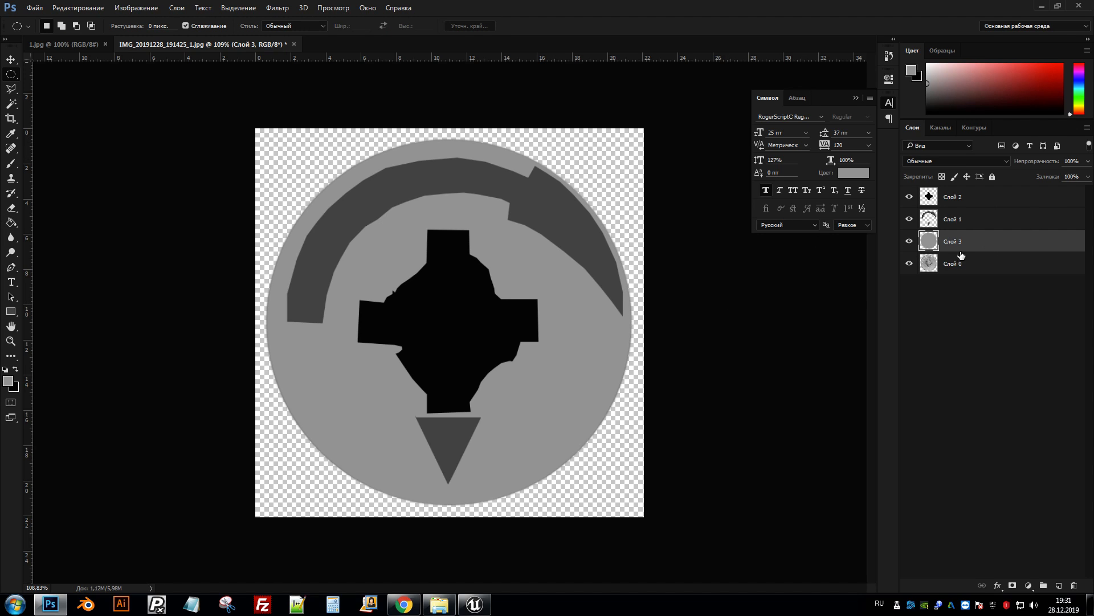
# - Set the opacity of the black cross layer to 86% and of the gray disc layer to 50%
pyautogui.click(958, 200)
pyautogui.write('86')
pyautogui.press('Return')
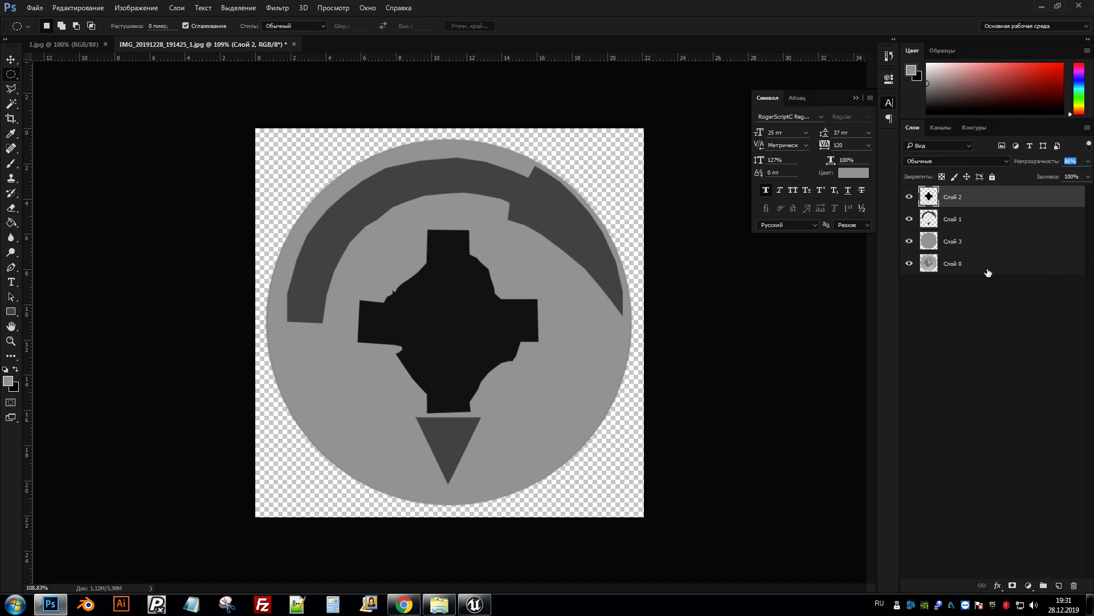
pyautogui.click(977, 249)
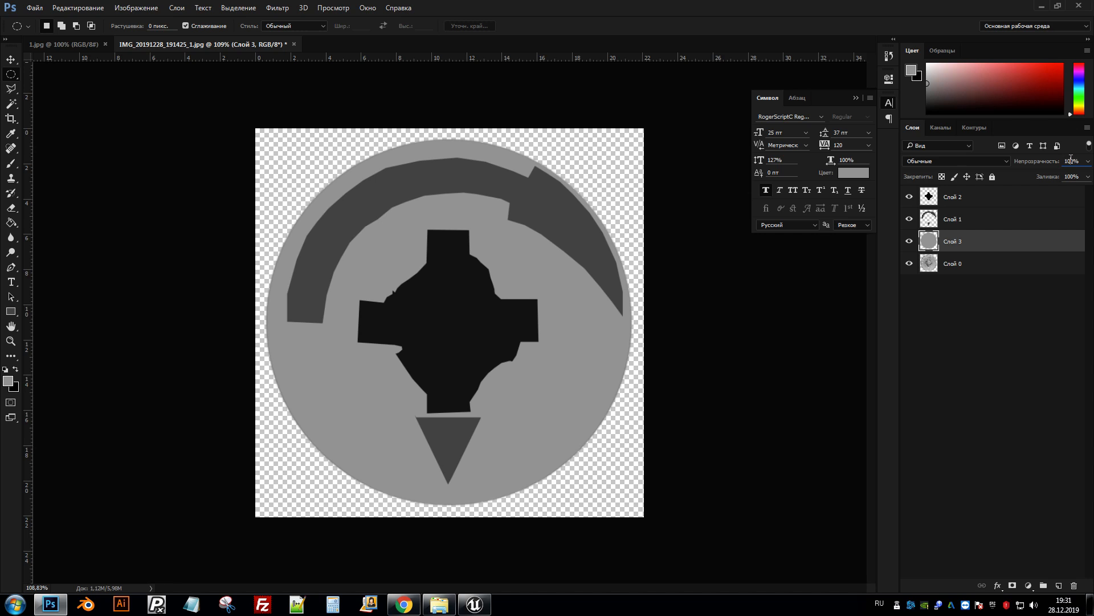
pyautogui.write('53')
pyautogui.press('Return')
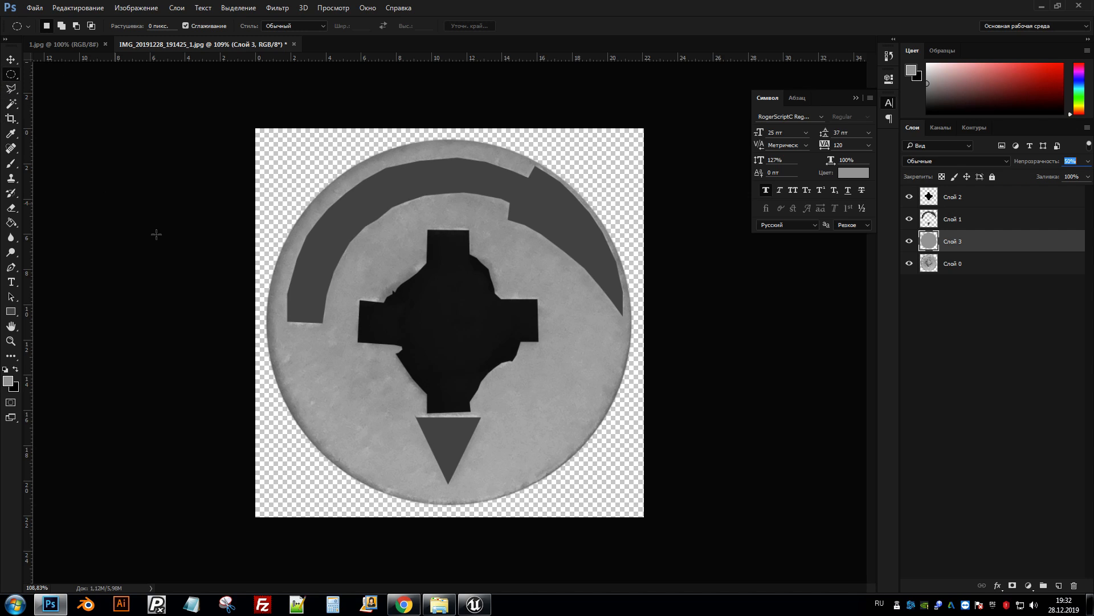
# - Merge the black cross layer Слой 2 with the arc and triangle layer Слой 1
pyautogui.click(957, 219)
pyautogui.keyDown('ctrl'); pyautogui.click(969, 197); pyautogui.keyUp('ctrl')
pyautogui.rightClick(969, 202)
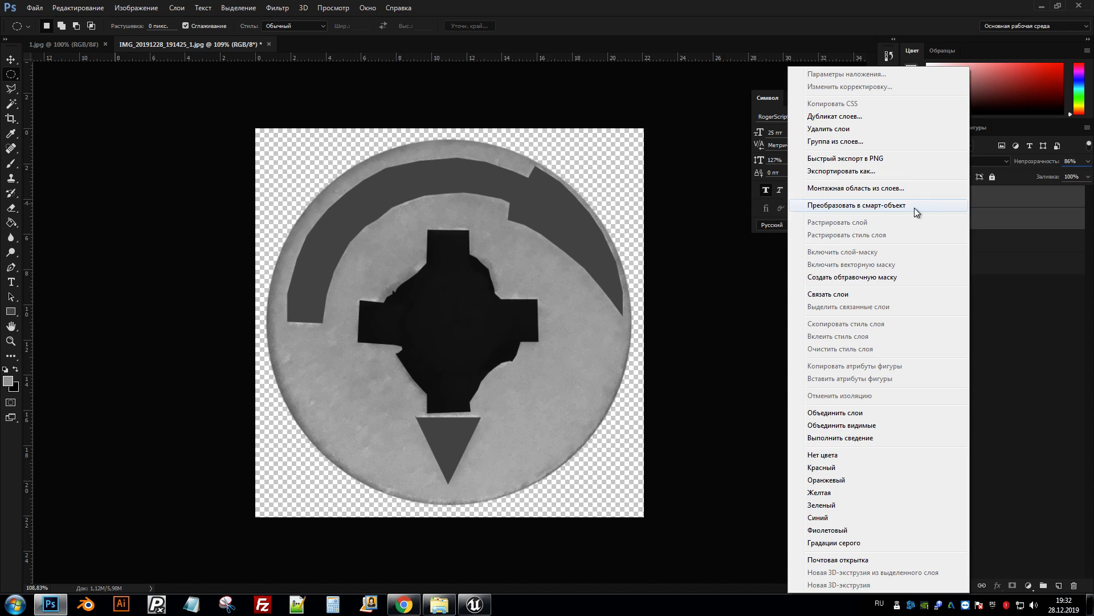
pyautogui.click(835, 413)
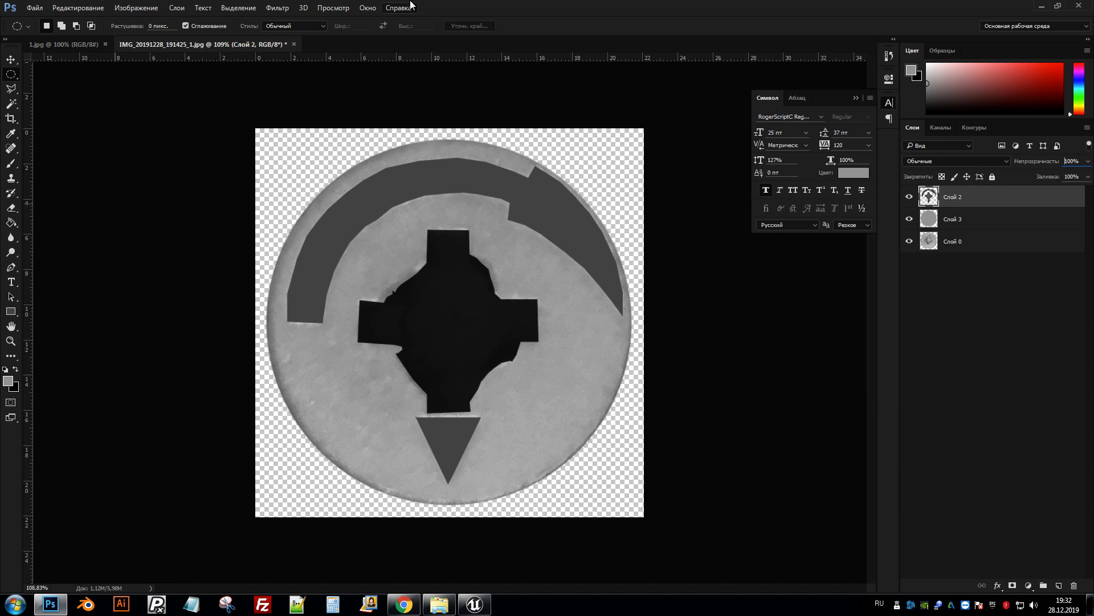
# - Soften the edges of the merged cross and arc layer with a Gaussian Blur
pyautogui.click(278, 7)
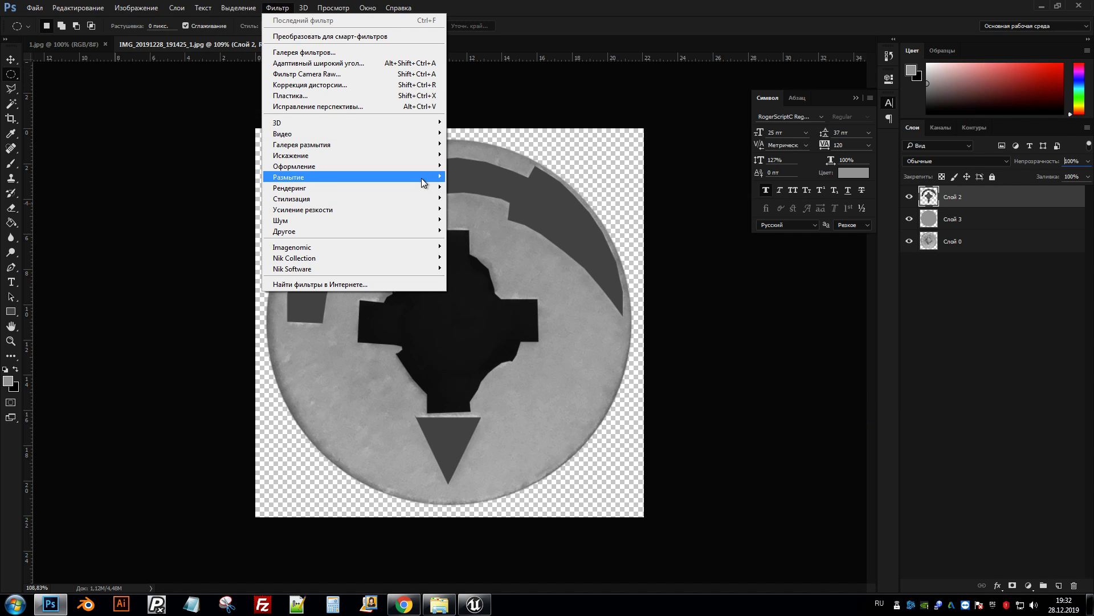
pyautogui.moveTo(422, 182)
pyautogui.click(491, 230)
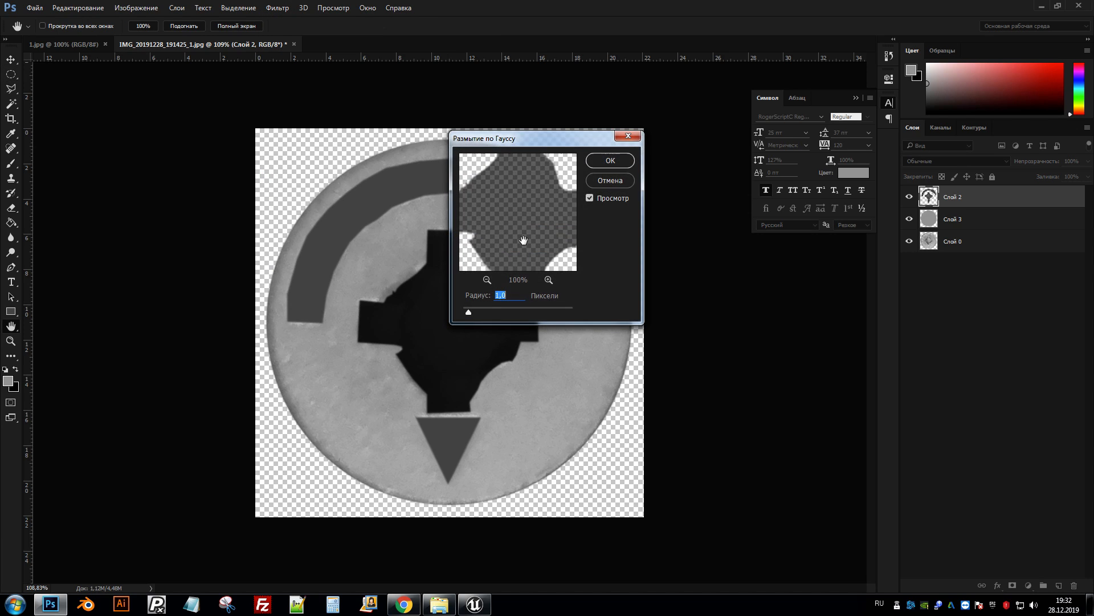
pyautogui.moveTo(490, 311)
pyautogui.mouseDown()
pyautogui.moveTo(454, 308)
pyautogui.moveTo(471, 317)
pyautogui.mouseUp()
pyautogui.press('Return')
# - Set the opacity of the merged cross and arc layer to 70%
pyautogui.click(1074, 163)
pyautogui.write('70')
pyautogui.press('Return')
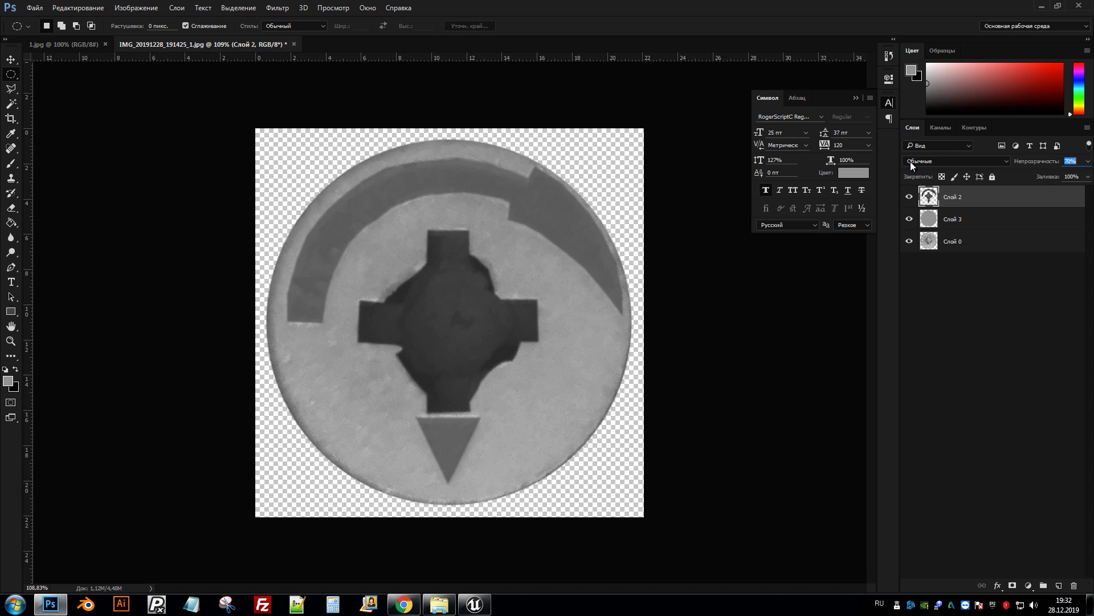
# - Brighten the gray disc layer Слой 3 with Levels, setting the input white point to 145
pyautogui.click(975, 228)
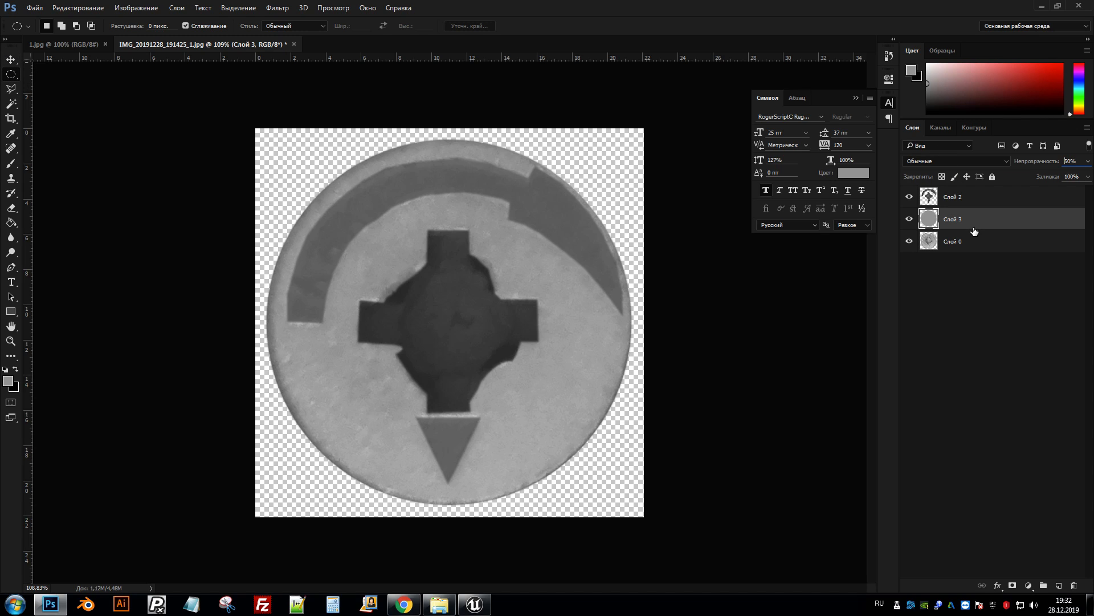
pyautogui.hotkey('ctrl', 'l')
pyautogui.moveTo(751, 330); pyautogui.dragTo(689, 329)
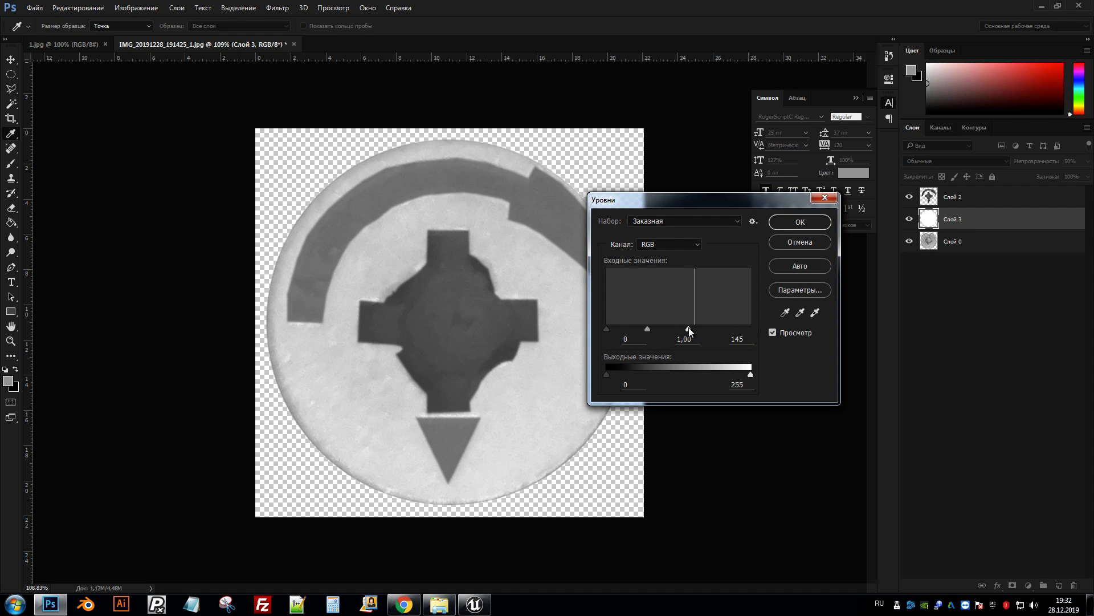
pyautogui.moveTo(607, 329)
pyautogui.mouseDown()
pyautogui.moveTo(716, 343)
pyautogui.moveTo(611, 324)
pyautogui.mouseUp()
pyautogui.press('Return')
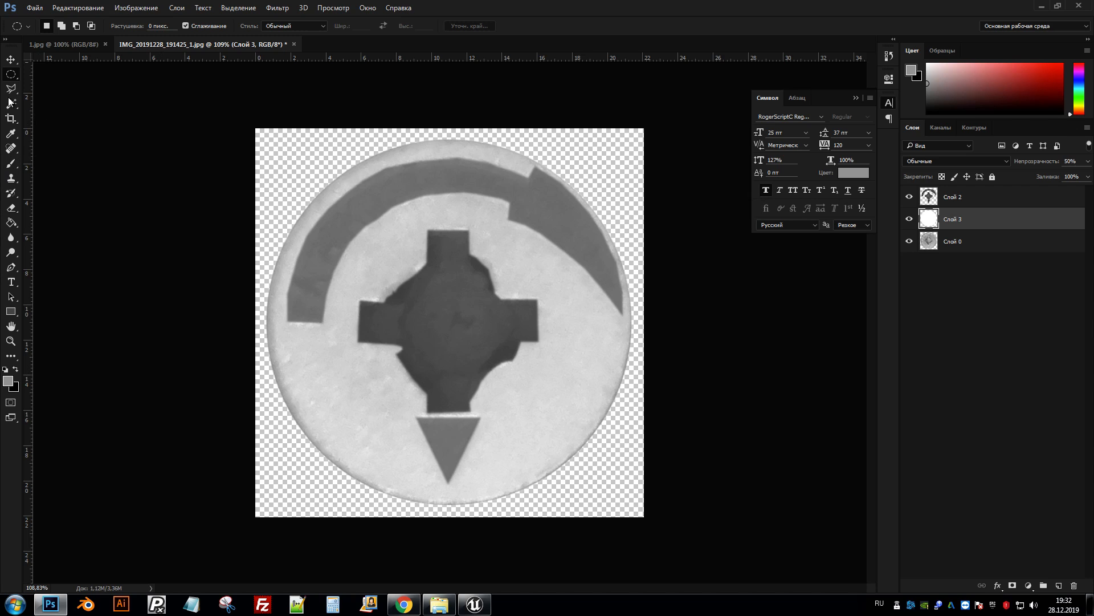
# - Merge Слой 2, Слой 3 and Слой 0 into a single layer
pyautogui.click(983, 206)
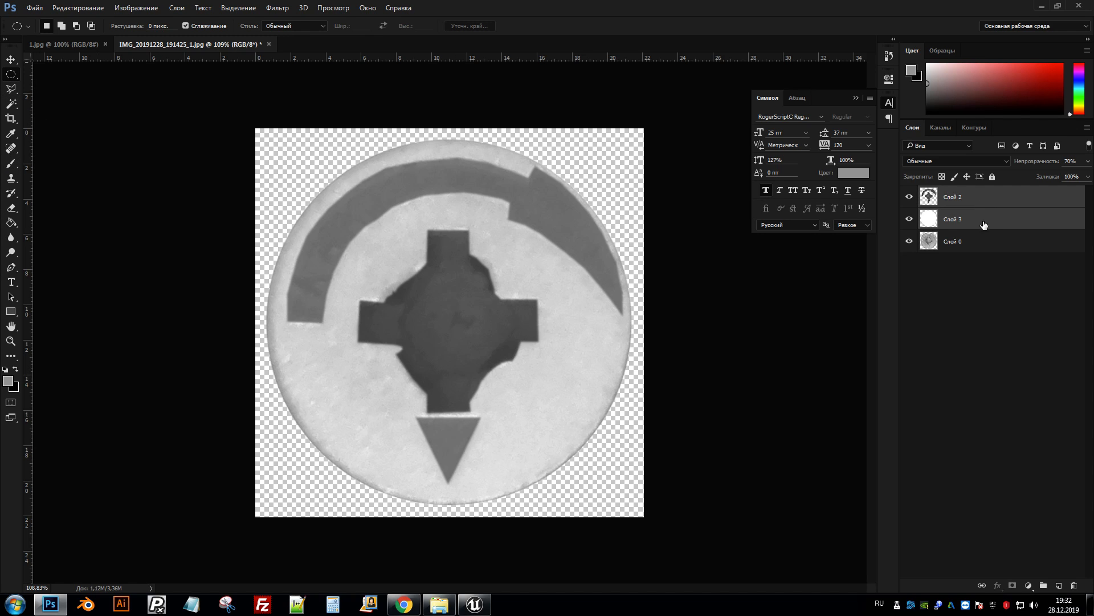
pyautogui.click(980, 235)
pyautogui.keyDown('shift'); pyautogui.click(979, 200); pyautogui.keyUp('shift')
pyautogui.rightClick(977, 198)
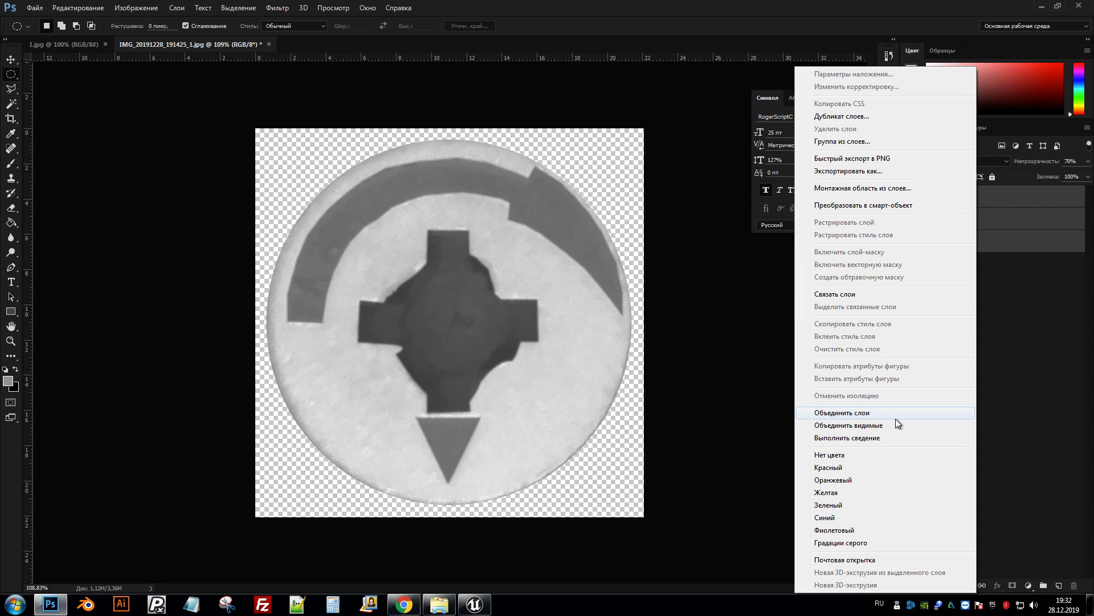
pyautogui.click(895, 417)
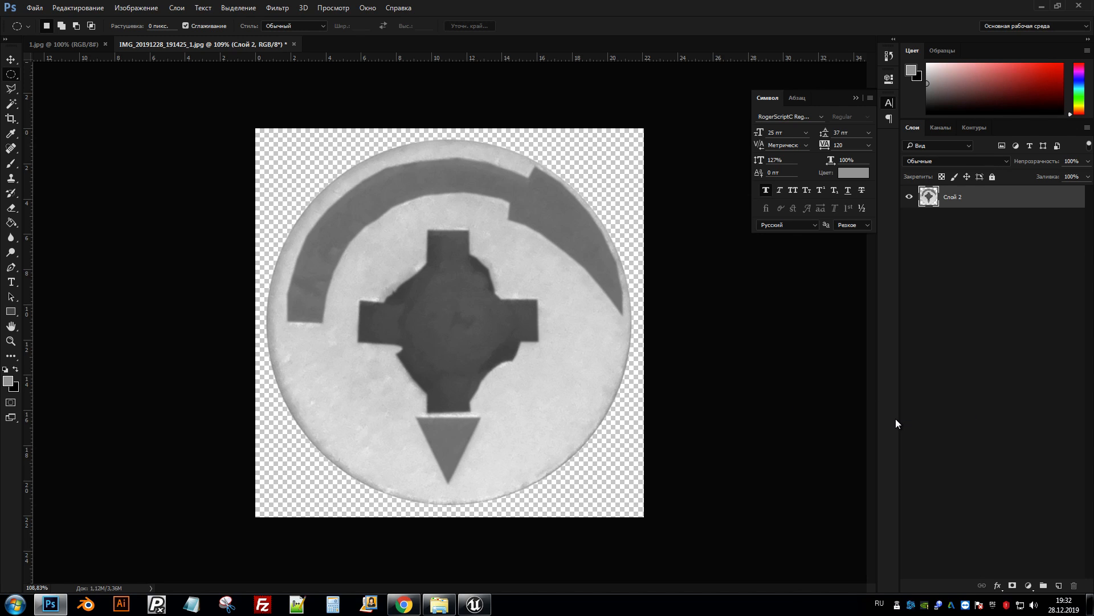
# - Increase the merged layer's contrast with Levels, using input black 71 and input white 200
pyautogui.hotkey('ctrl', 'l')
pyautogui.moveTo(751, 330); pyautogui.dragTo(719, 330)
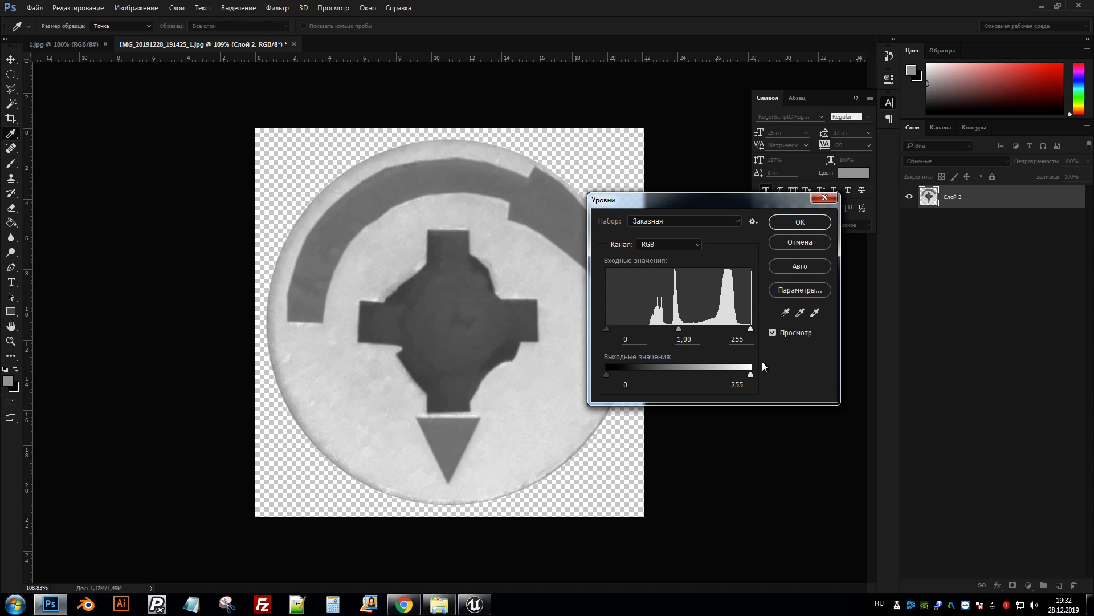
pyautogui.moveTo(604, 333); pyautogui.dragTo(649, 425)
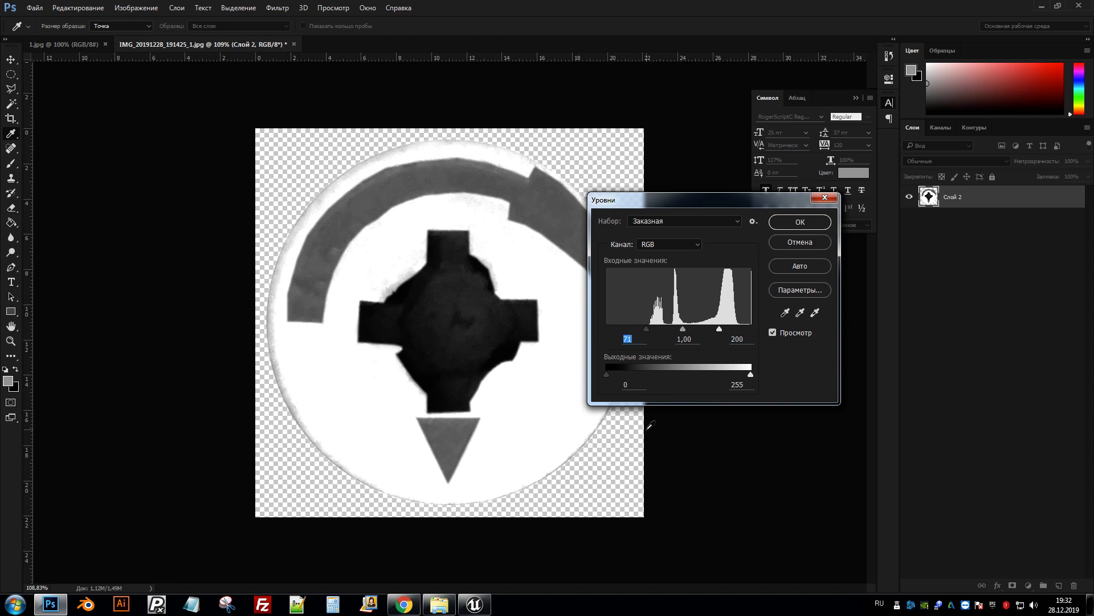
pyautogui.press('Return')
# - Add a black inner shadow around the disc's rim with distance 0 px and choke 39%, adjusting its opacity and size
pyautogui.doubleClick(980, 198)
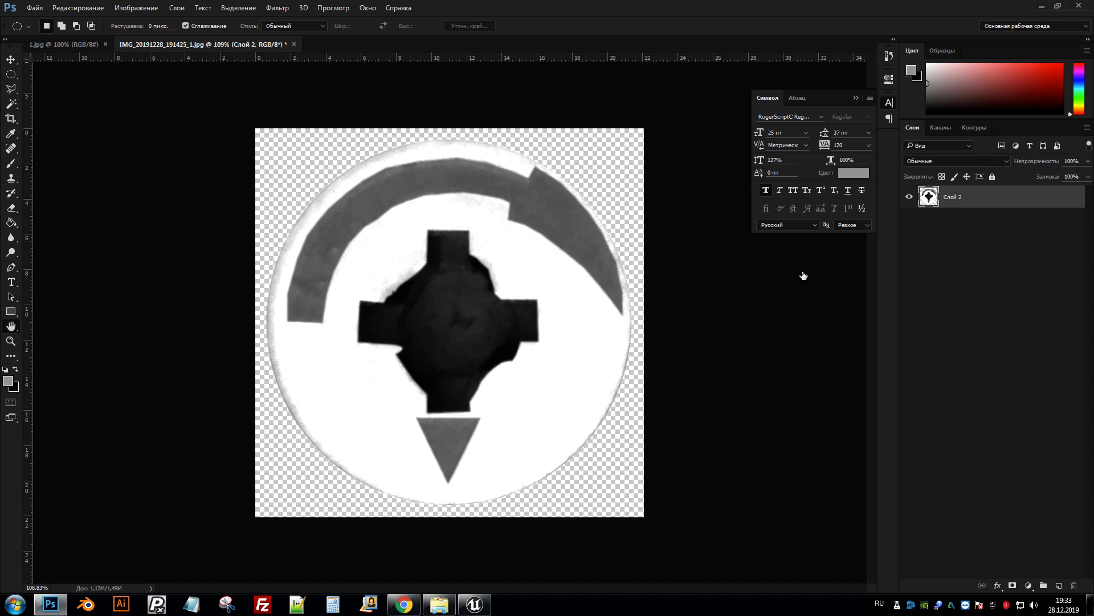
pyautogui.moveTo(462, 113); pyautogui.dragTo(779, 124)
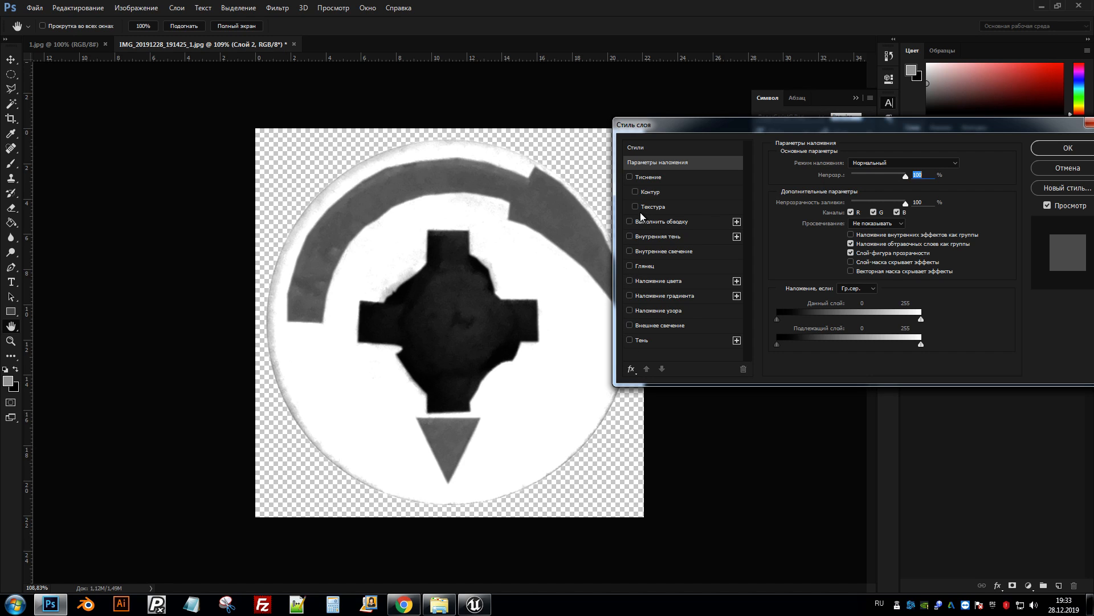
pyautogui.click(629, 237)
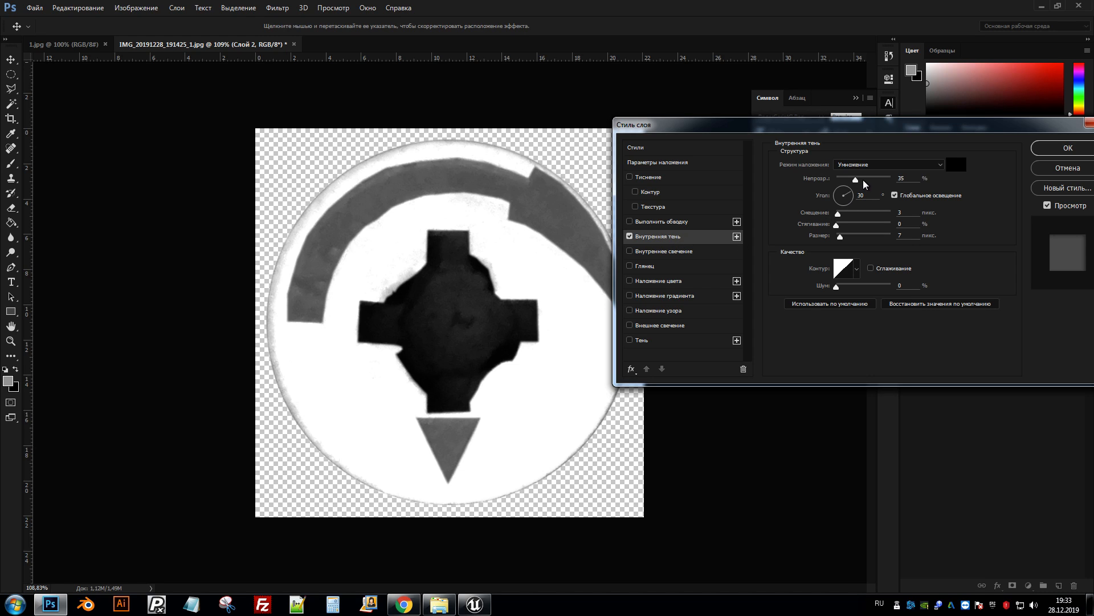
pyautogui.moveTo(864, 182); pyautogui.dragTo(918, 176)
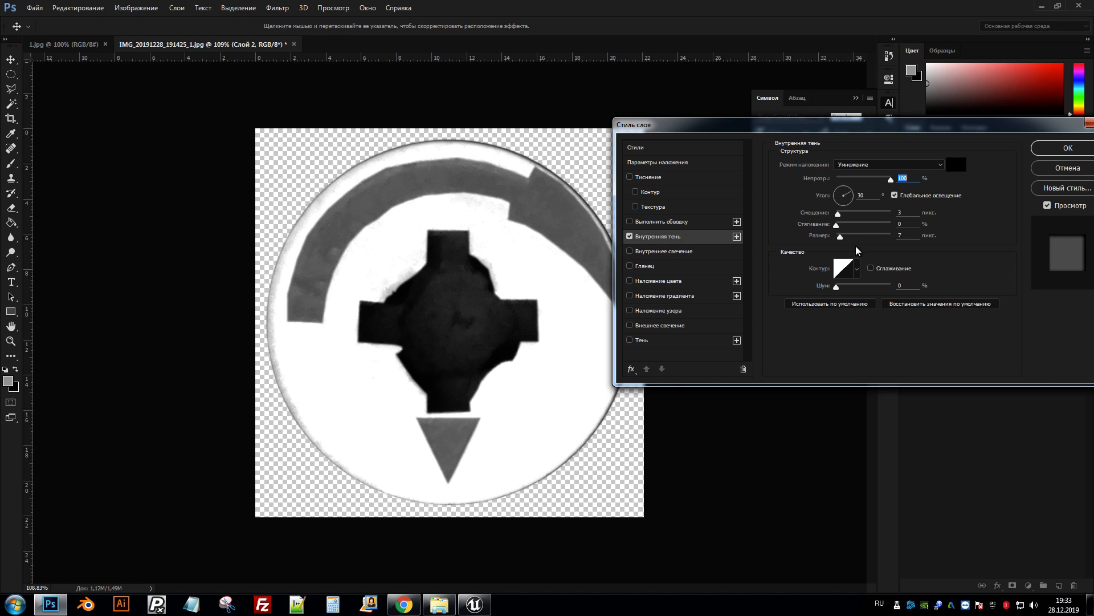
pyautogui.moveTo(842, 215); pyautogui.dragTo(843, 240)
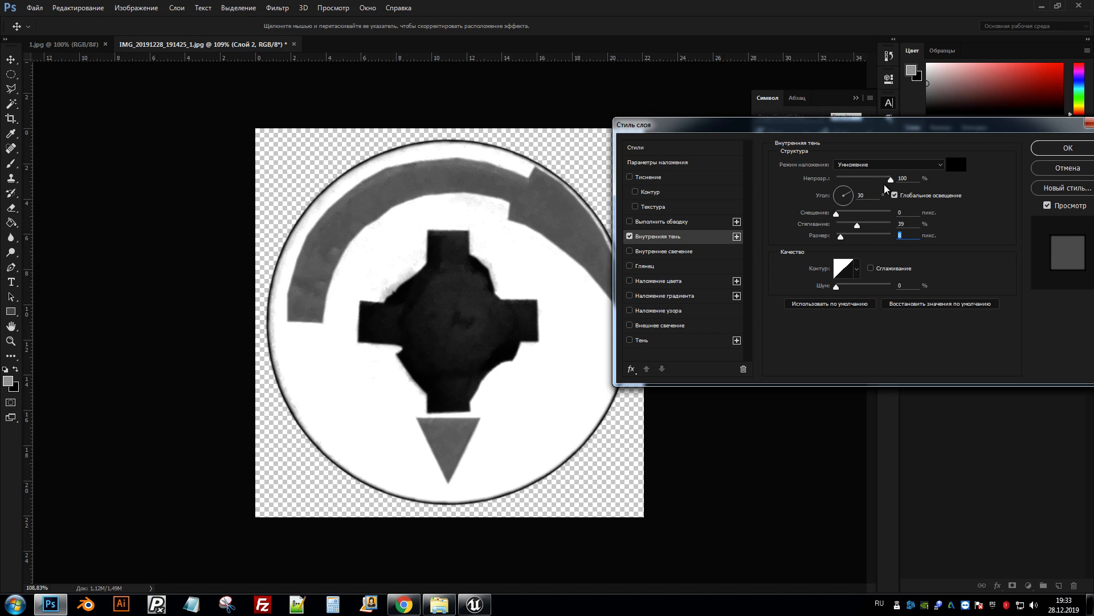
pyautogui.moveTo(876, 181); pyautogui.dragTo(879, 203)
pyautogui.press('m')
pyautogui.press('Return')
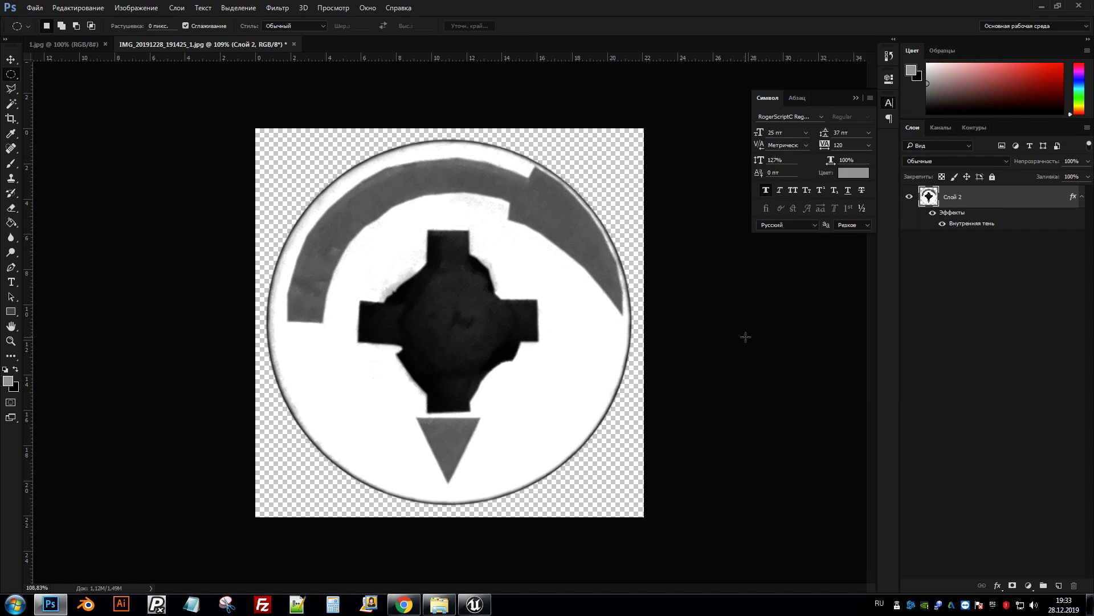
# - Start saving a copy and create and open the new desktop folder "Создание карты нормали" as its destination
pyautogui.hotkey('ctrl', 'shift', 's')
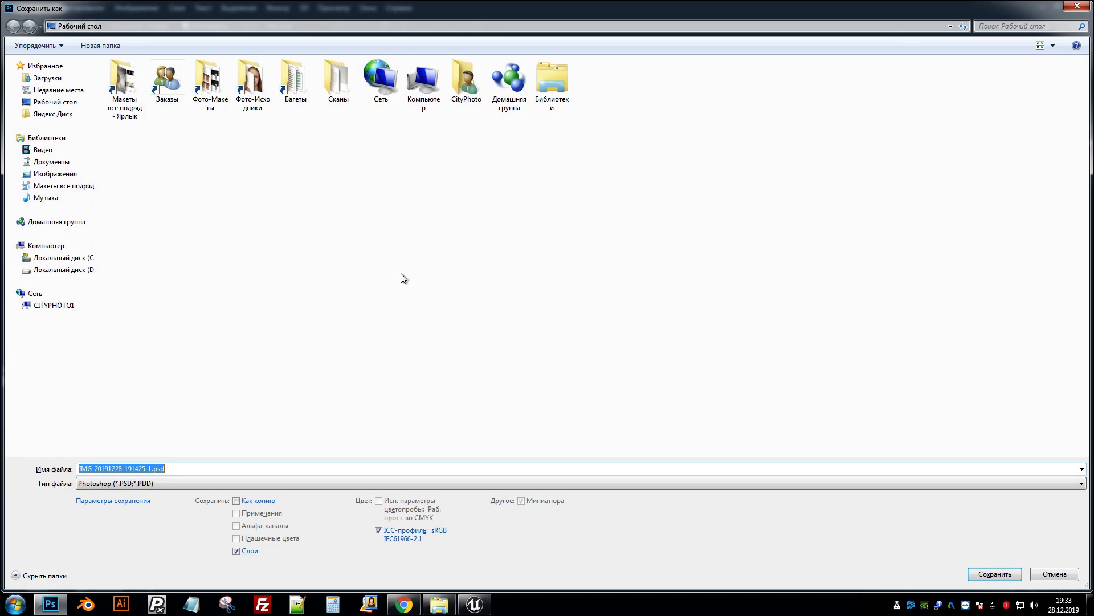
pyautogui.click(45, 113)
pyautogui.click(38, 102)
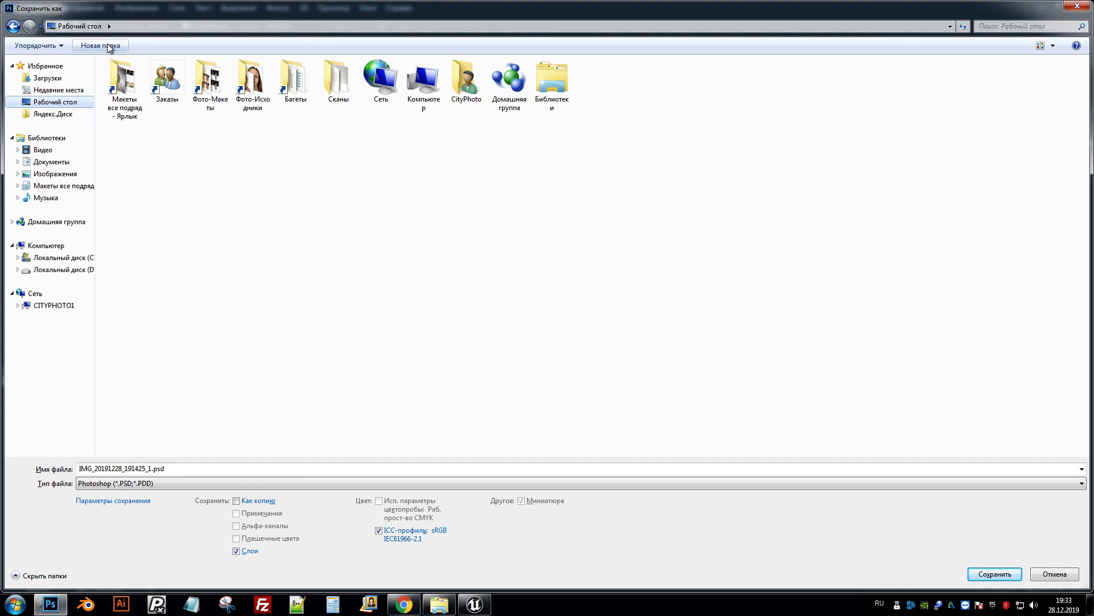
pyautogui.click(100, 45)
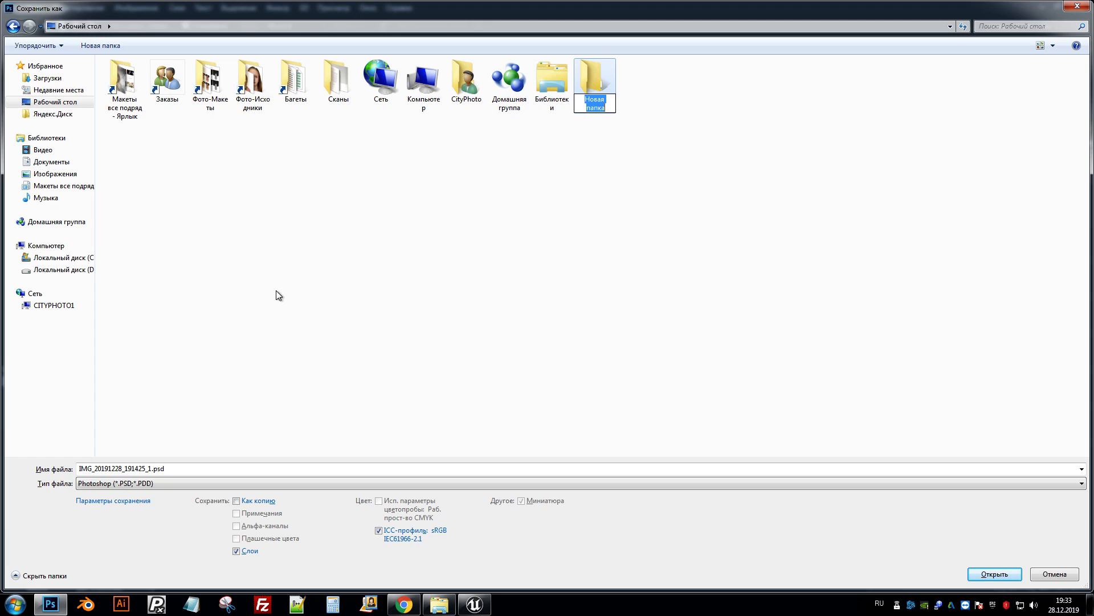
pyautogui.write('Созд')
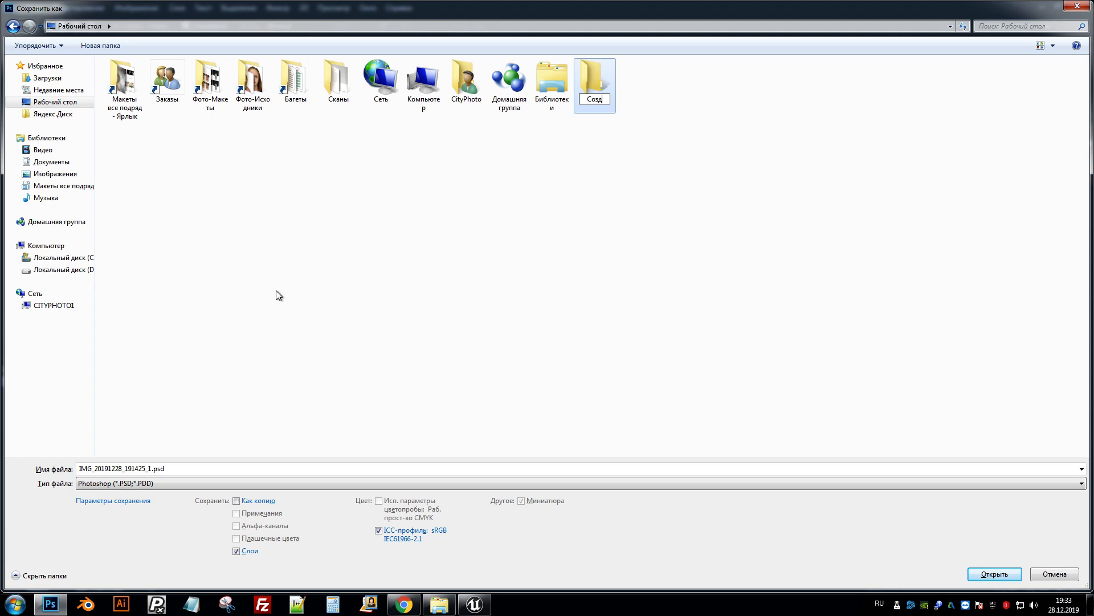
pyautogui.write('ание карты н')
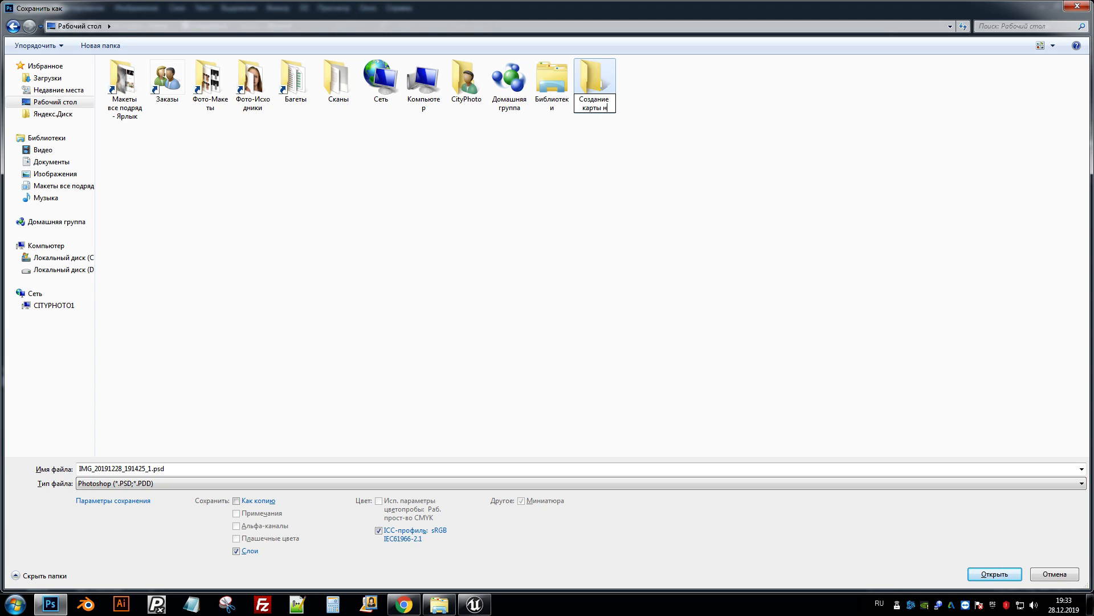
pyautogui.write('ормали')
pyautogui.press('Return')
pyautogui.press('Return')
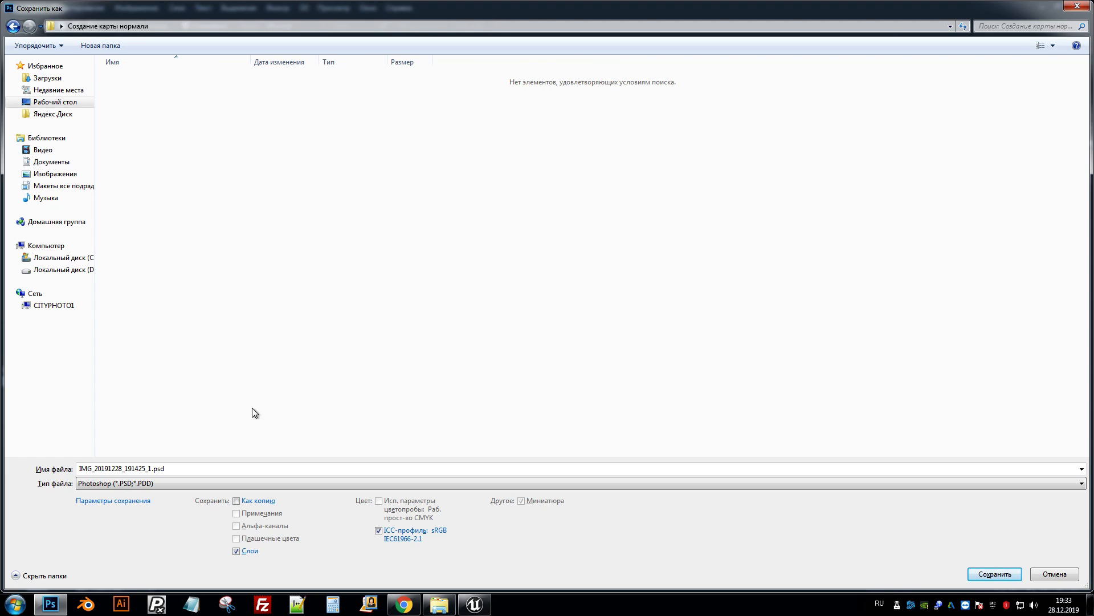
# - Save the image as a JPEG named "для создания нормали" at quality 12, progressive with 3 scans
pyautogui.write('для создания нормали')
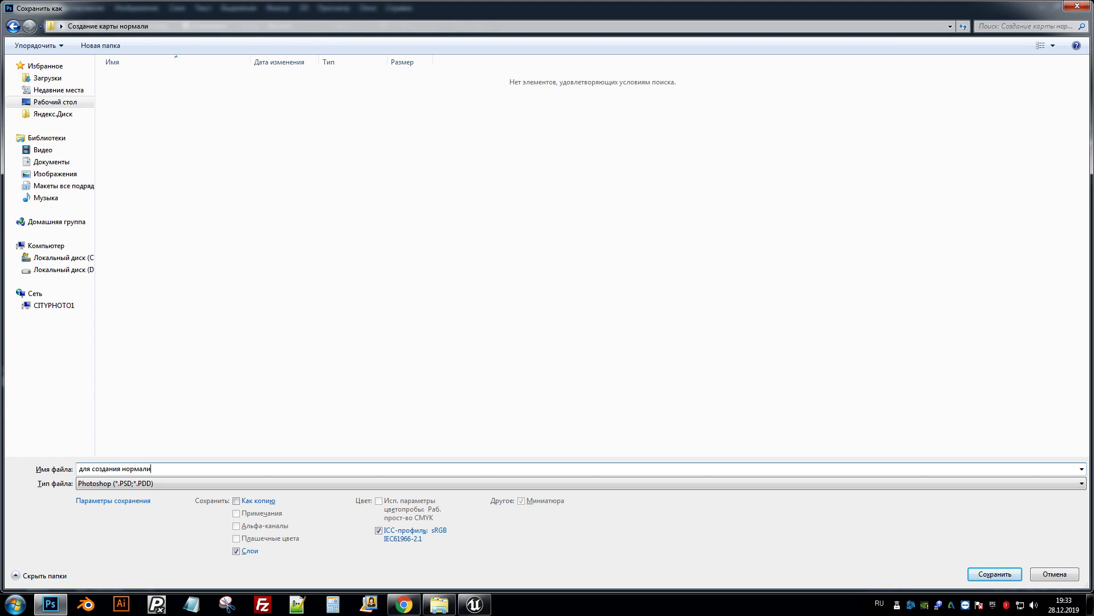
pyautogui.click(231, 484)
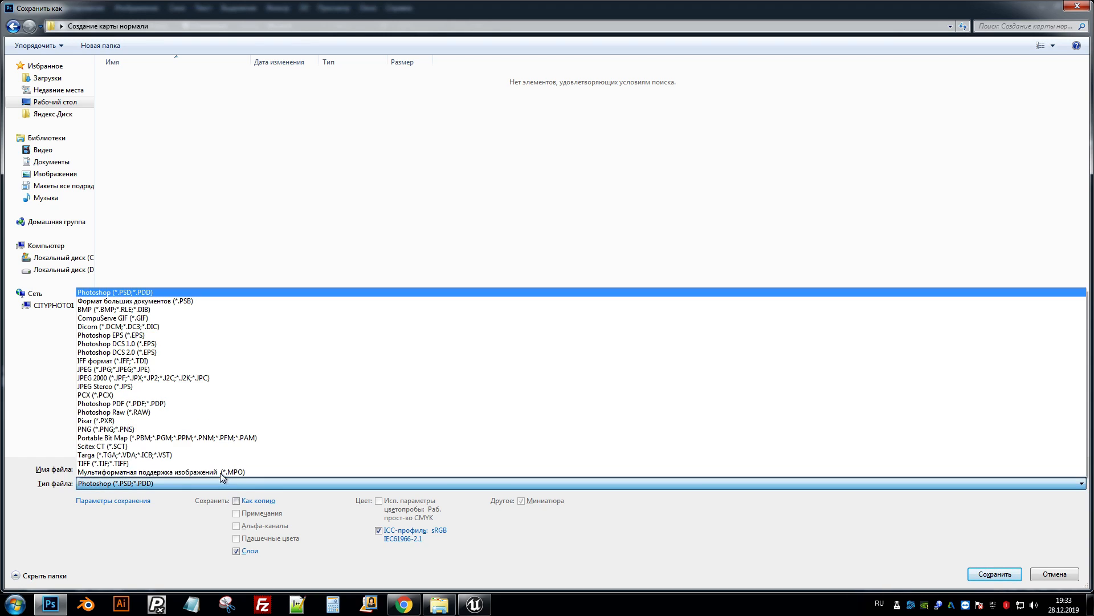
pyautogui.click(227, 370)
pyautogui.press('Return')
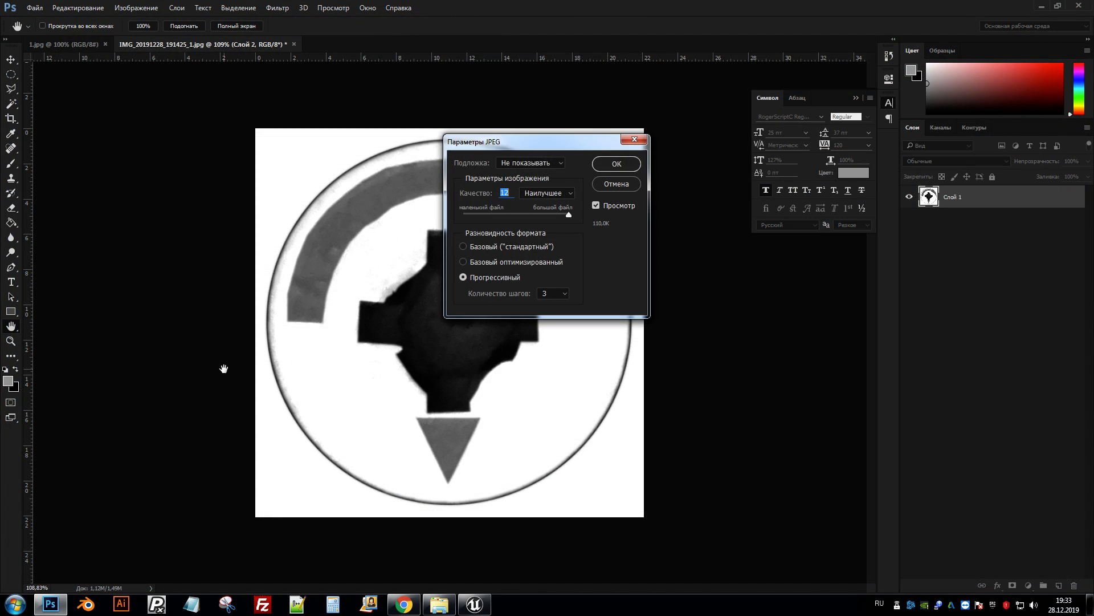
pyautogui.press('Return')
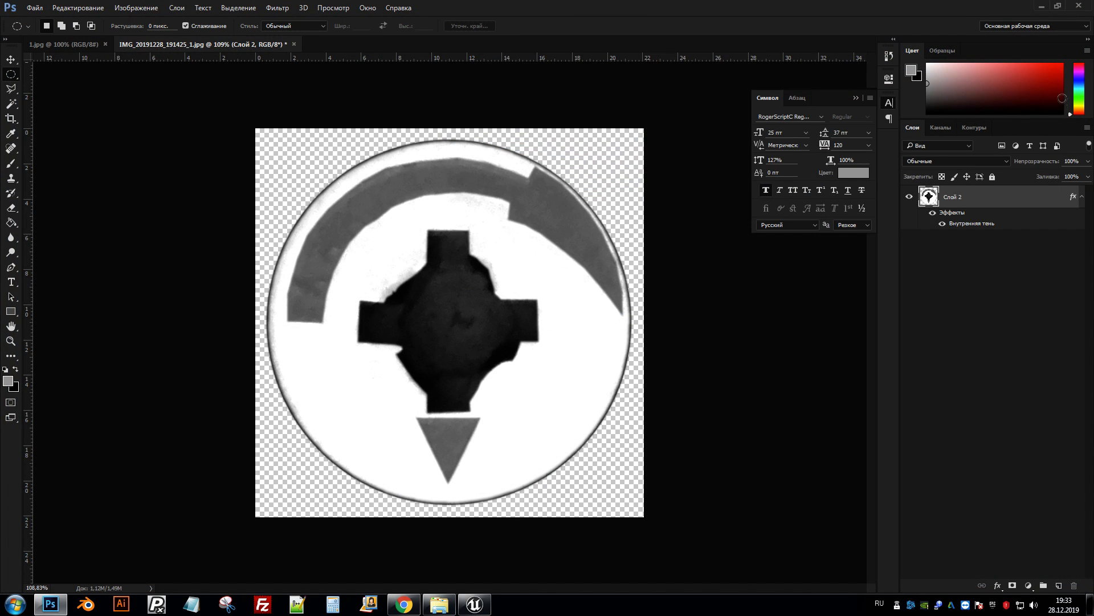
# - Switch to the desktop and open the folder "Создание карты нормали" in a maximized window
pyautogui.click(1036, 6)
pyautogui.doubleClick(63, 579)
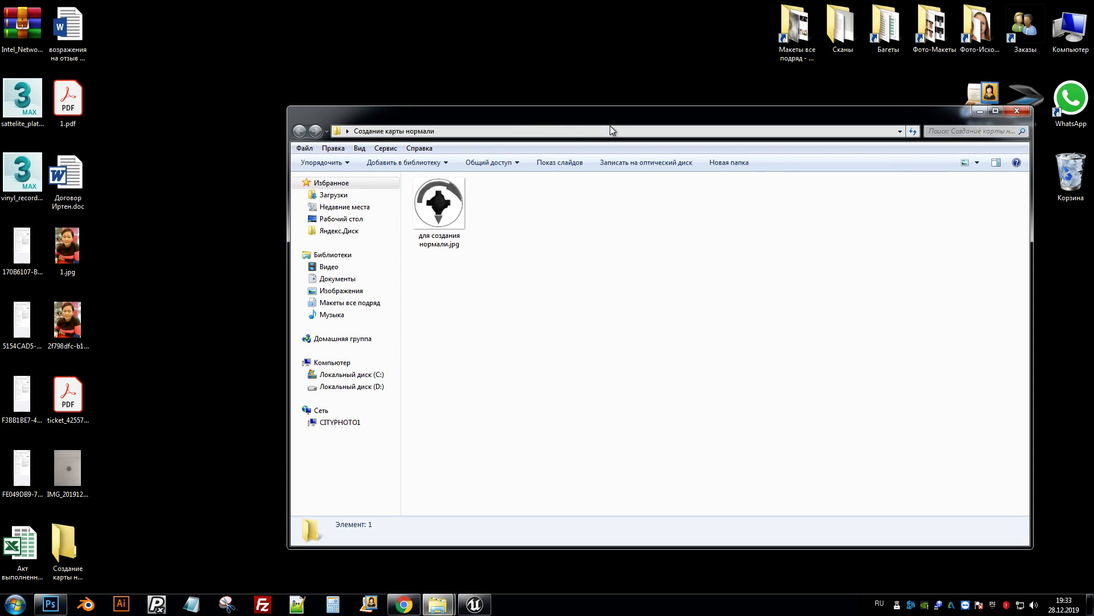
pyautogui.doubleClick(609, 124)
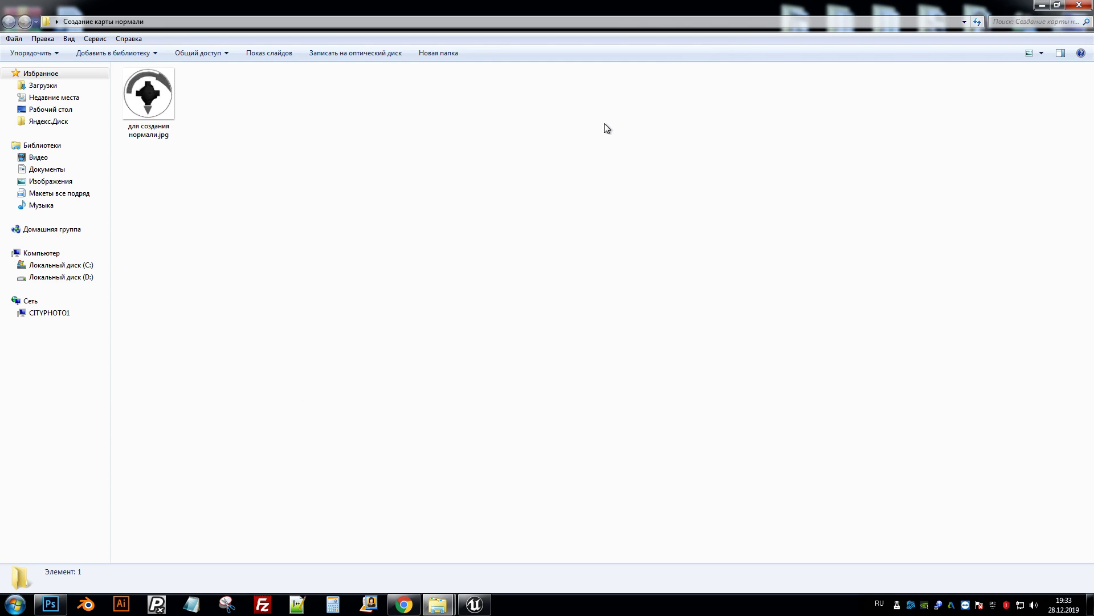
# - Launch PixPlant, load "для создания нормали.jpg" from the folder as the 3D material source, and maximize the PixPlant window
pyautogui.click(144, 88)
pyautogui.click(157, 604)
pyautogui.click(589, 315)
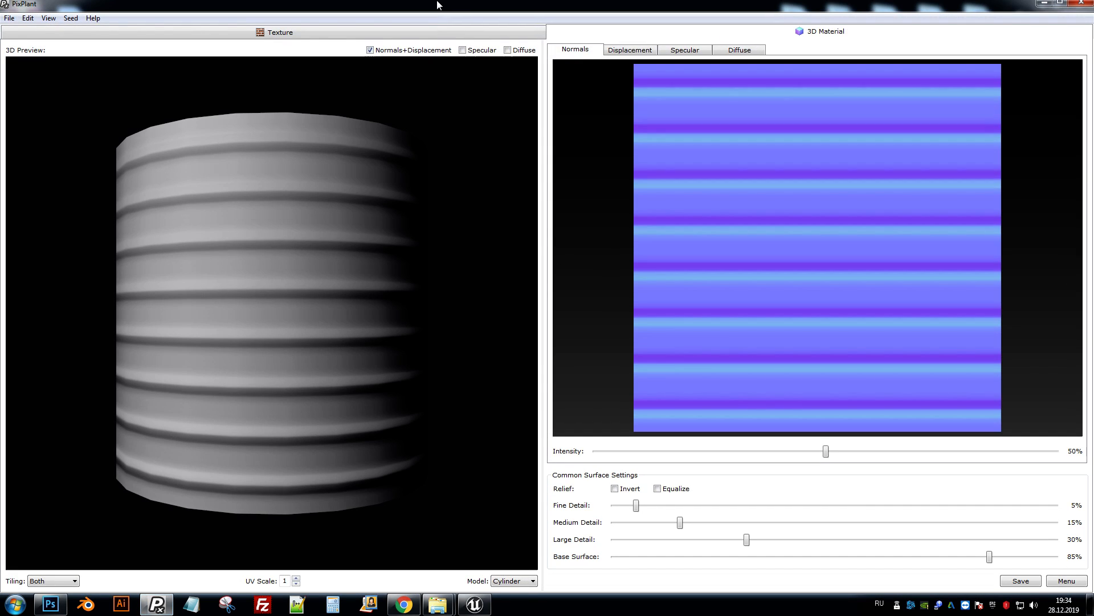
pyautogui.moveTo(438, 3); pyautogui.dragTo(617, 67)
pyautogui.moveTo(153, 84); pyautogui.dragTo(533, 348)
pyautogui.doubleClick(589, 71)
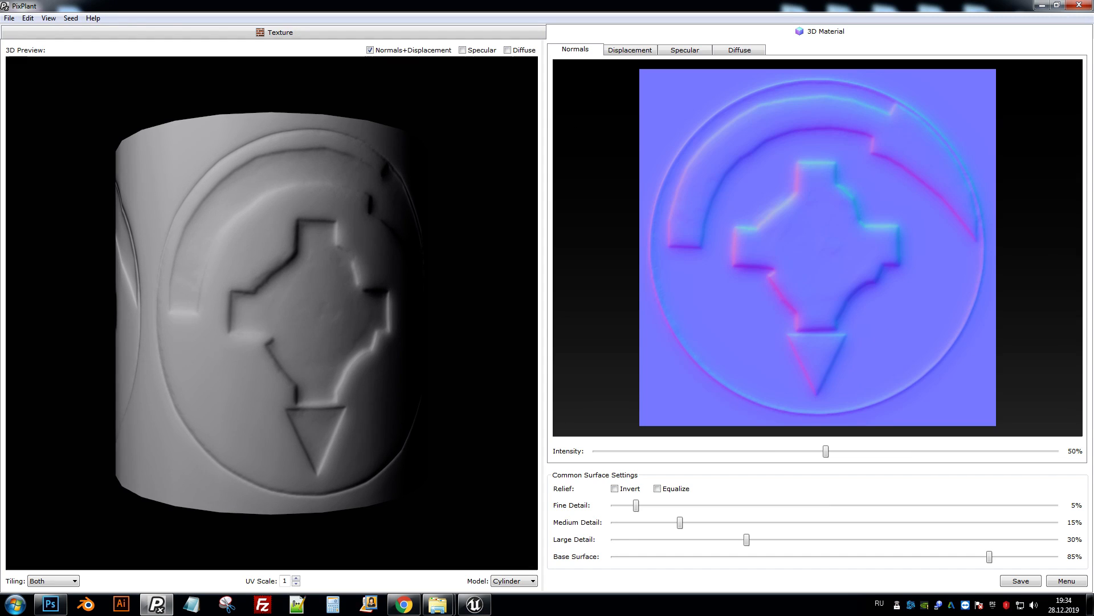
# - Change the 3D preview model to Cube and turn it so one face points to the front
pyautogui.click(515, 581)
pyautogui.click(511, 603)
pyautogui.moveTo(484, 450); pyautogui.dragTo(280, 88)
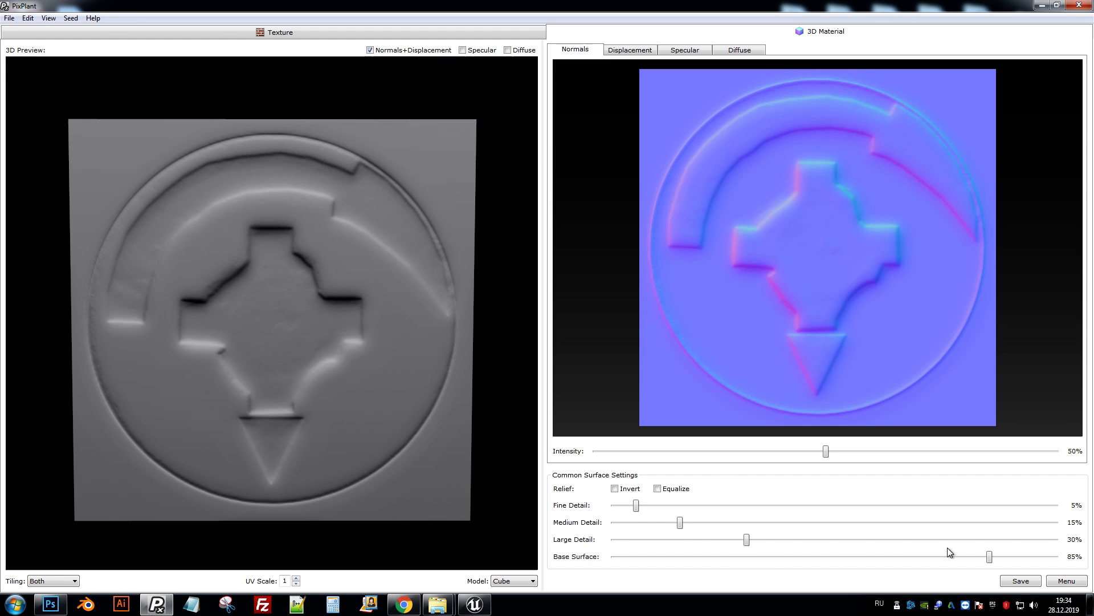
# - Set the Base Surface relief of the normal map to 100%
pyautogui.moveTo(990, 563); pyautogui.dragTo(1072, 562)
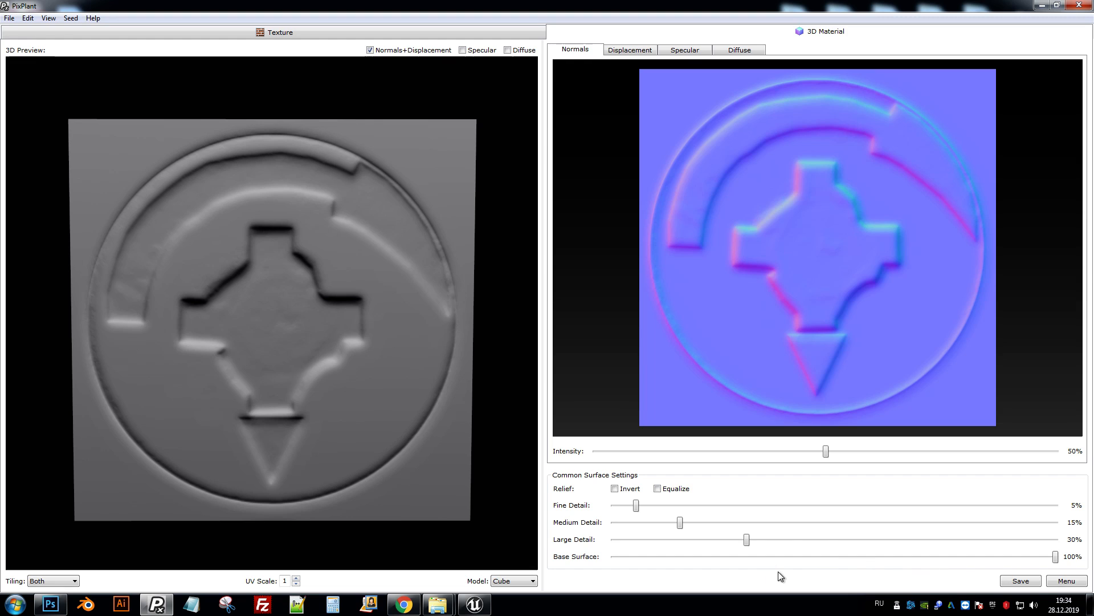
# - Set the Large Detail, Medium Detail and Fine Detail of the surface relief to 100%
pyautogui.click(761, 545)
pyautogui.moveTo(794, 542); pyautogui.dragTo(1060, 541)
pyautogui.moveTo(681, 522); pyautogui.dragTo(1092, 521)
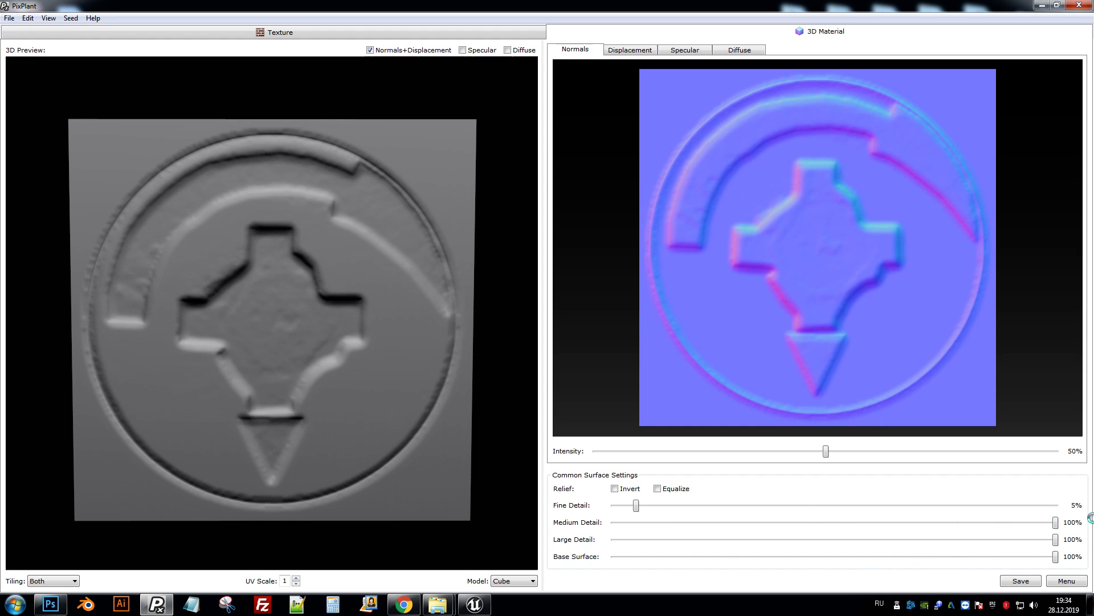
pyautogui.moveTo(638, 506); pyautogui.dragTo(1055, 506)
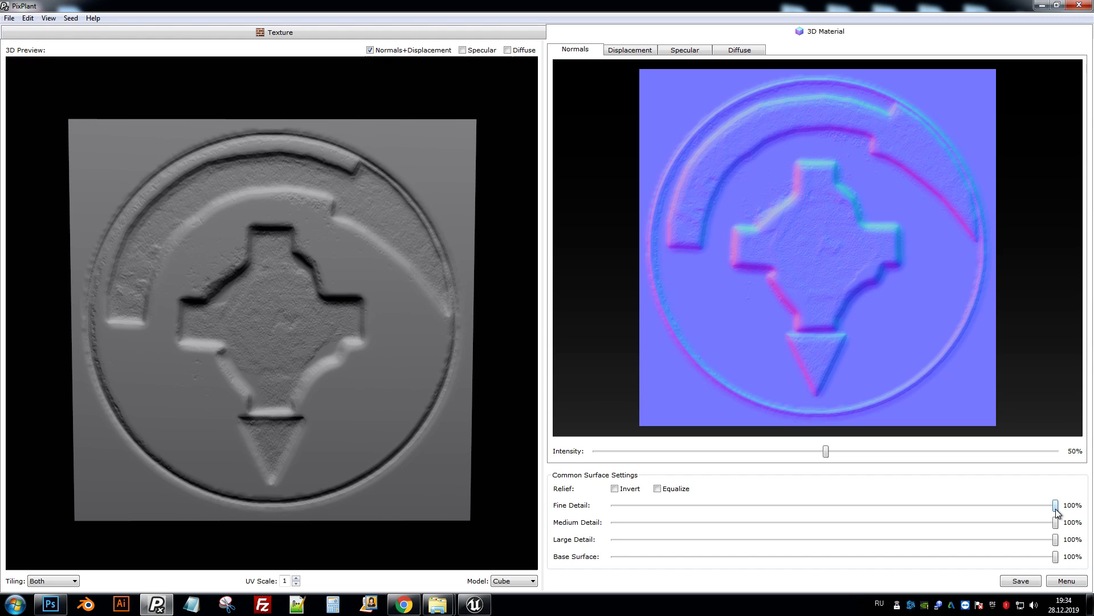
# - Reduce Fine Detail to 31% and set the normal map Intensity to 100%
pyautogui.moveTo(1055, 506); pyautogui.dragTo(932, 506)
pyautogui.moveTo(827, 451); pyautogui.dragTo(978, 452)
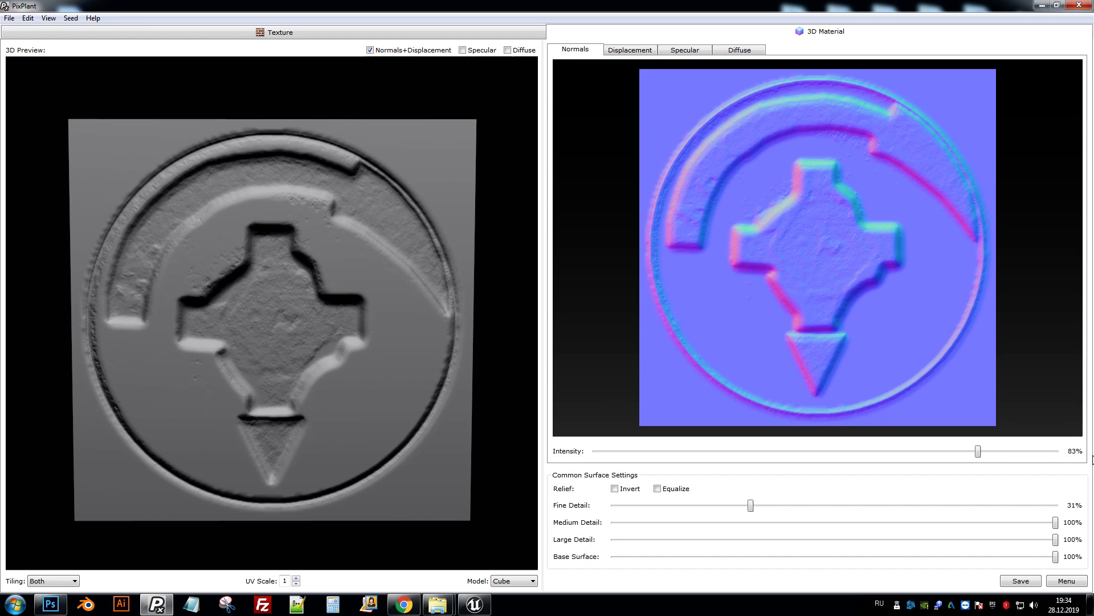
pyautogui.moveTo(978, 452); pyautogui.dragTo(1092, 475)
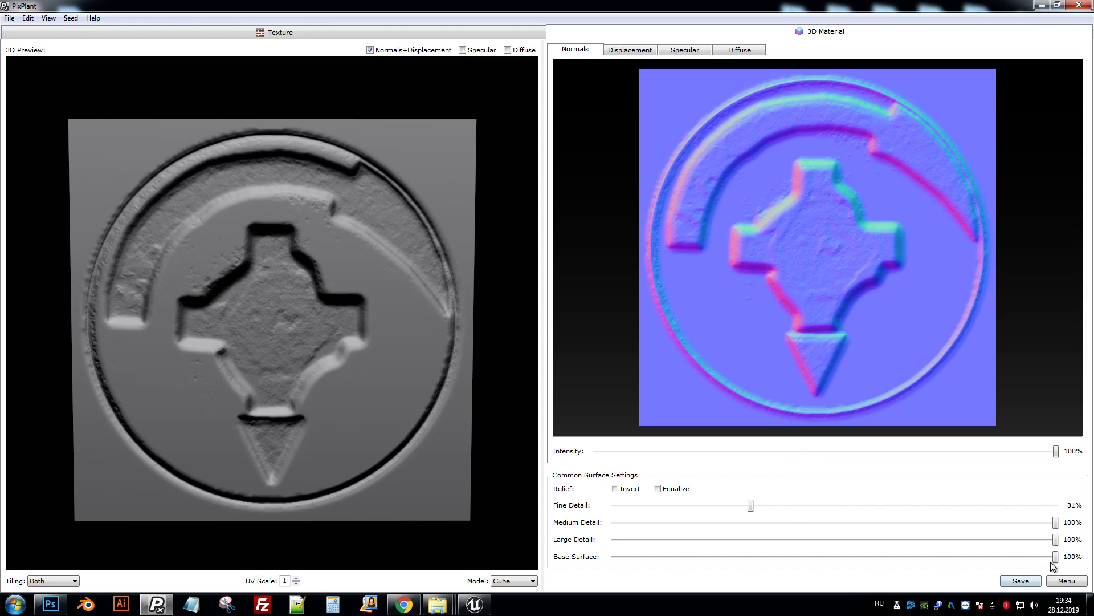
# - Lower Base Surface to 0% to compare the relief, and return it to 100%
pyautogui.moveTo(1055, 556); pyautogui.dragTo(924, 558)
pyautogui.click(627, 556)
pyautogui.click(627, 556)
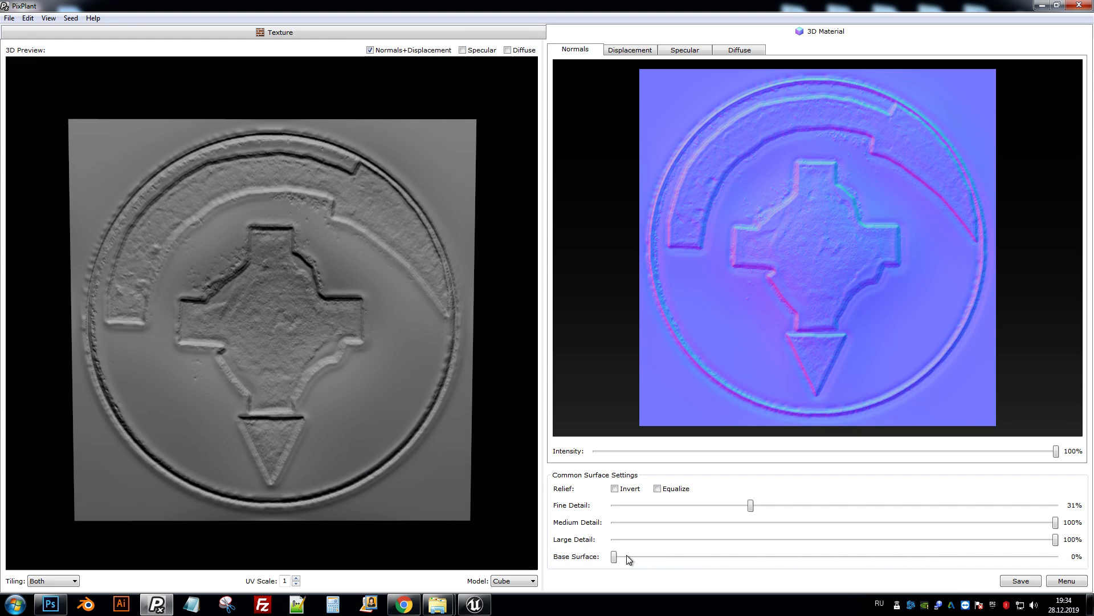
pyautogui.click(703, 557)
pyautogui.click(878, 556)
pyautogui.click(879, 552)
# - Set Large Detail and Medium Detail to 0% and enable Equalize, trying Invert and switching it off again
pyautogui.moveTo(835, 557); pyautogui.dragTo(564, 556)
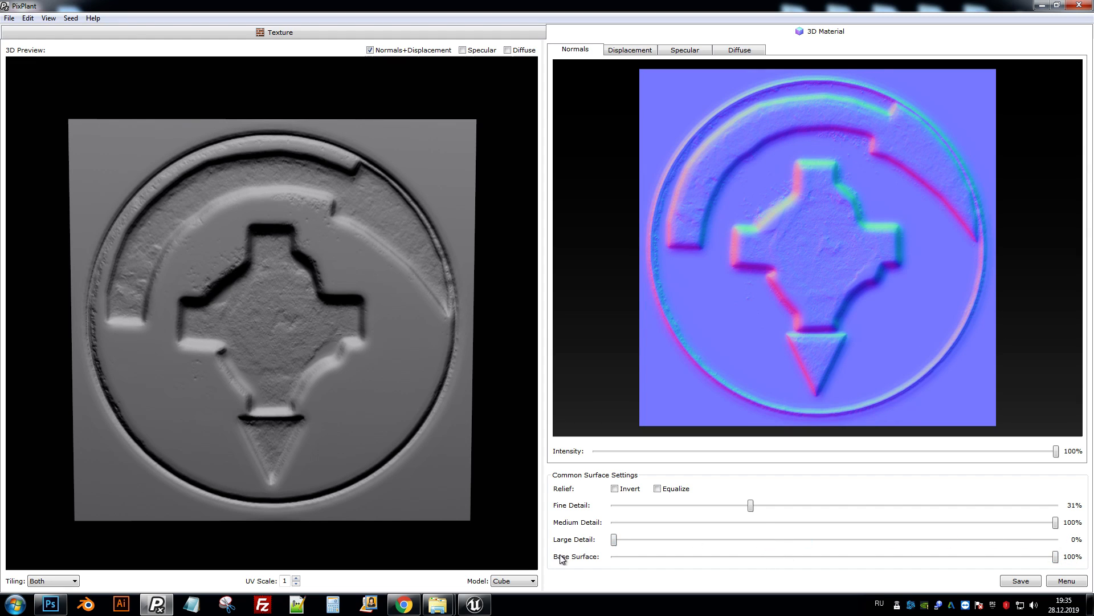
pyautogui.moveTo(1057, 522); pyautogui.dragTo(600, 515)
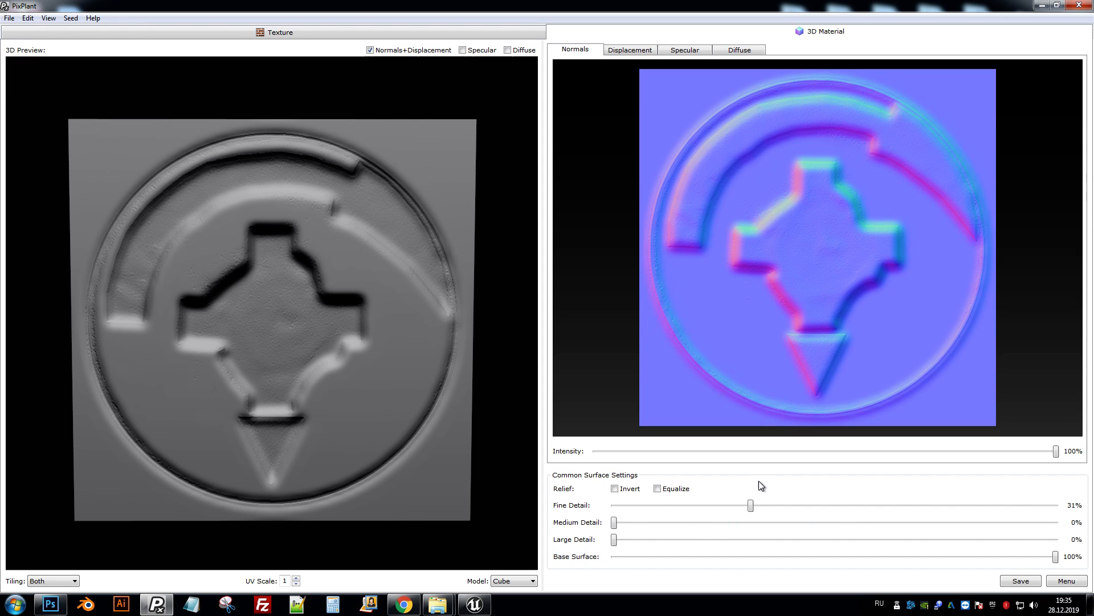
pyautogui.click(674, 491)
pyautogui.click(632, 489)
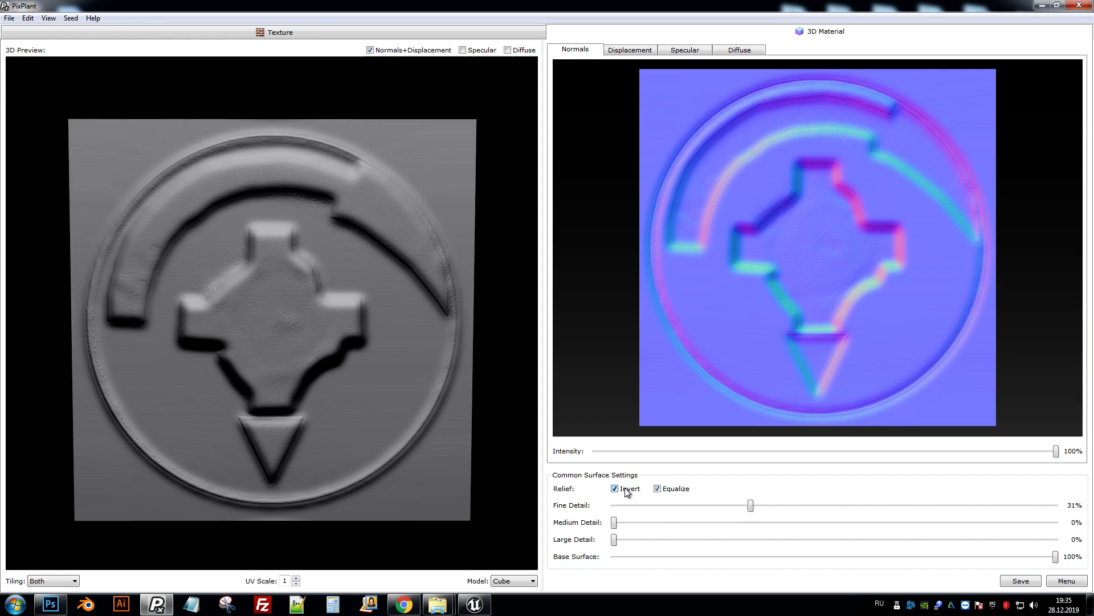
pyautogui.click(630, 489)
# - Set Base Surface to 0%, Fine Detail to 64%, Medium Detail to 9% and Large Detail to 45%
pyautogui.moveTo(751, 505); pyautogui.dragTo(601, 509)
pyautogui.moveTo(1056, 556); pyautogui.dragTo(526, 592)
pyautogui.moveTo(615, 506); pyautogui.dragTo(898, 508)
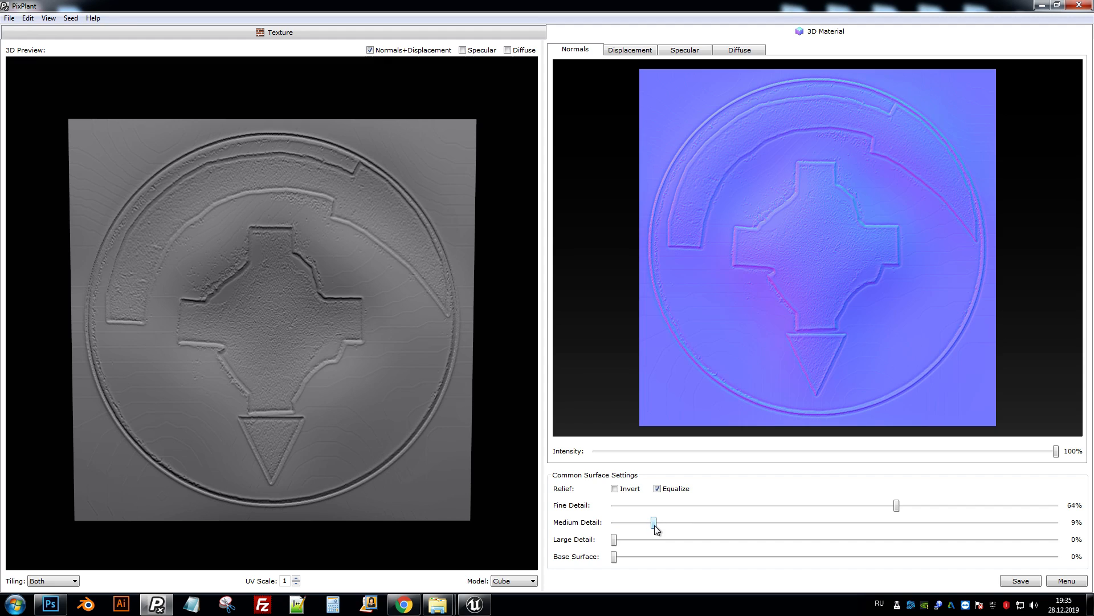
pyautogui.moveTo(614, 540); pyautogui.dragTo(717, 540)
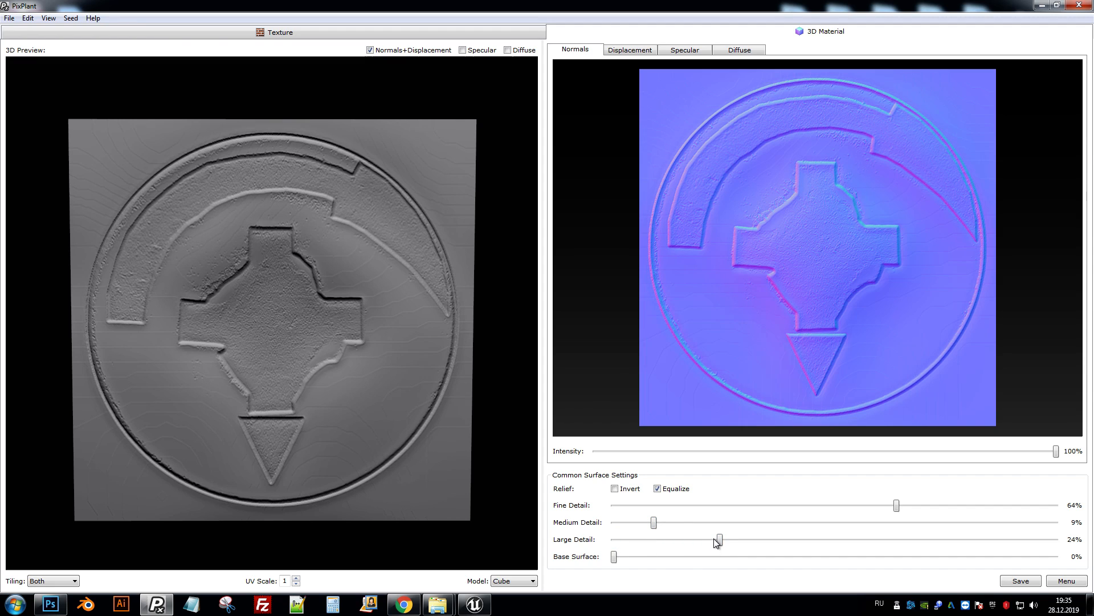
pyautogui.moveTo(717, 540); pyautogui.dragTo(813, 540)
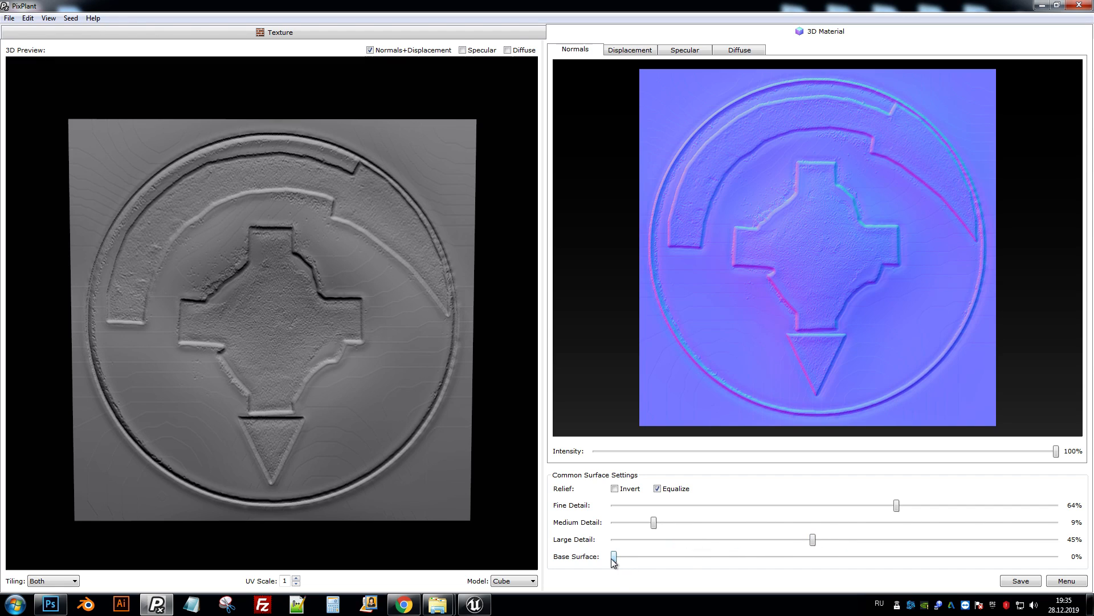
# - Set Base Surface to 100% and Fine Detail to 60%
pyautogui.moveTo(613, 558); pyautogui.dragTo(1093, 561)
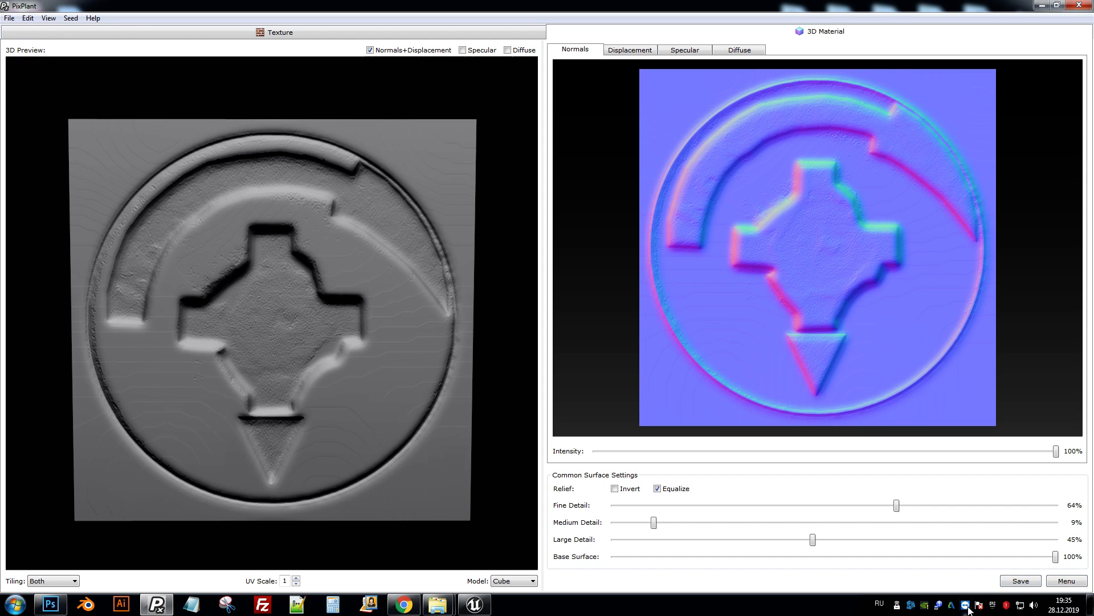
pyautogui.moveTo(897, 506); pyautogui.dragTo(1083, 507)
pyautogui.moveTo(1012, 505); pyautogui.dragTo(924, 507)
# - Start saving only the normal map and choose the desktop folder "Создание карты нормали" as its destination
pyautogui.click(1016, 581)
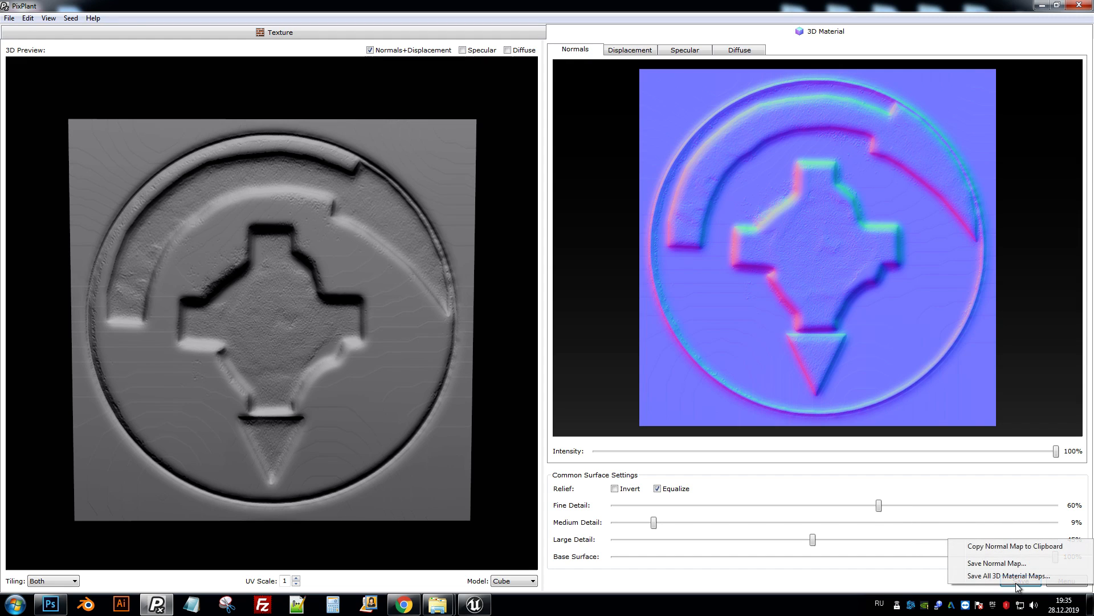
pyautogui.click(995, 562)
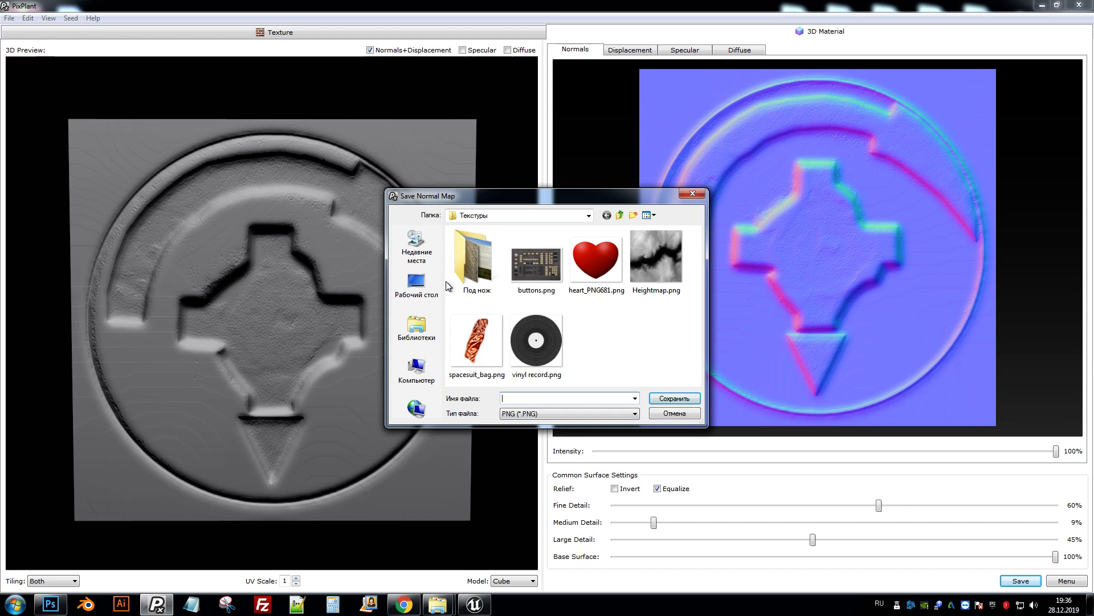
pyautogui.click(416, 285)
pyautogui.scroll(-6, 668, 303)
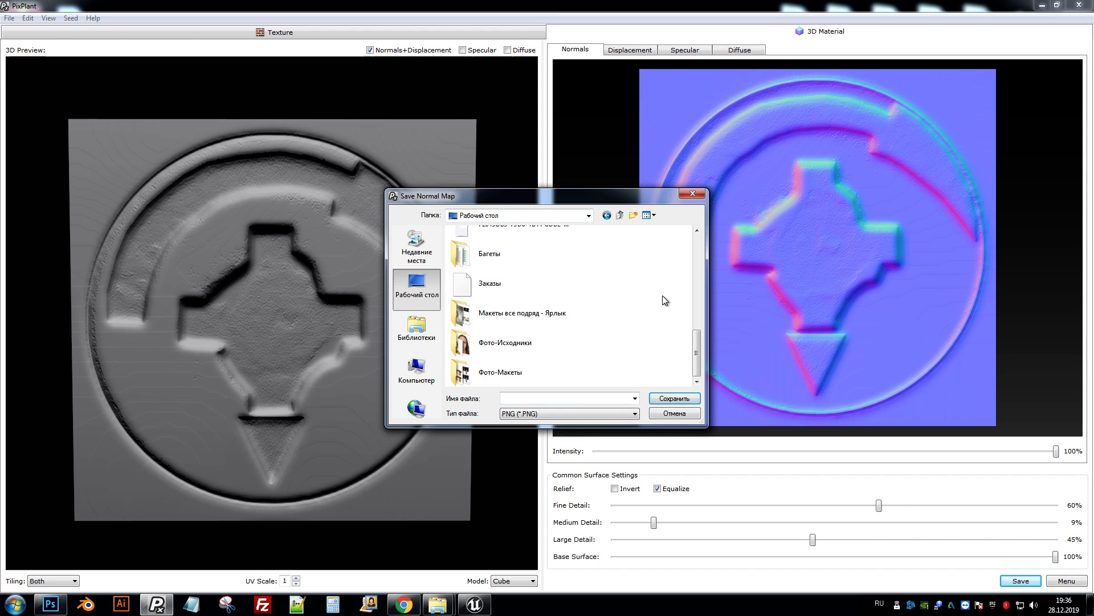
pyautogui.scroll(6, 604, 314)
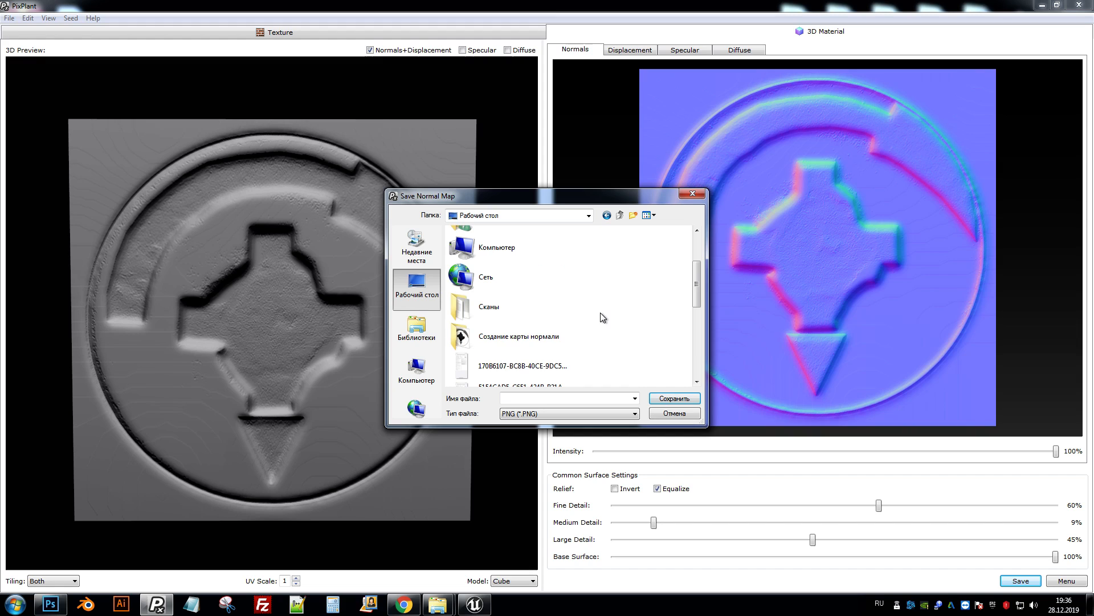
pyautogui.doubleClick(524, 336)
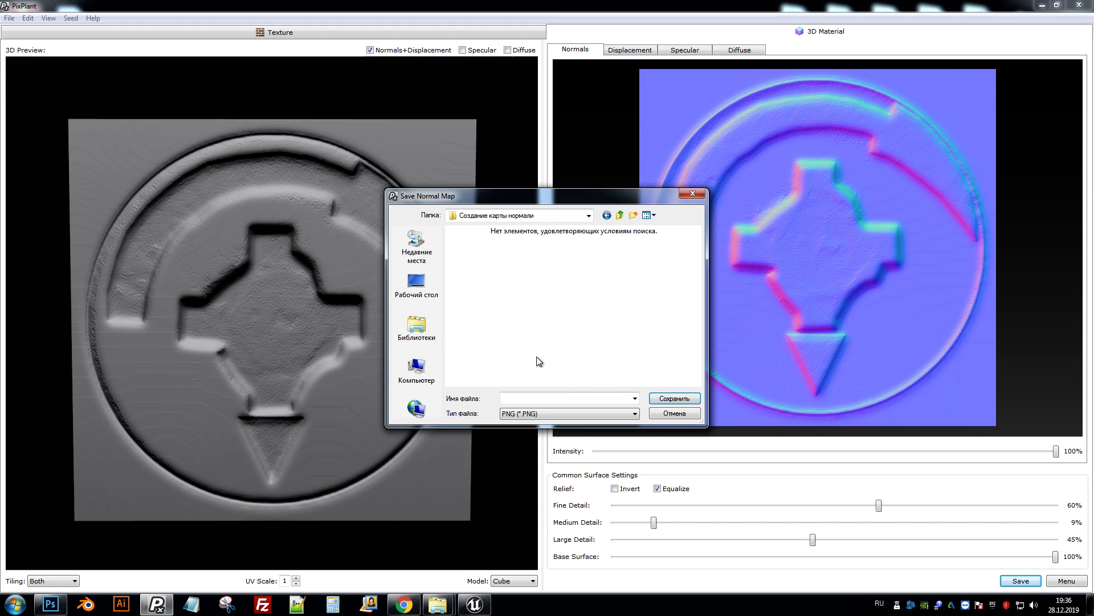
# - Save the normal map in JPEG format under the file name normal_map
pyautogui.click(553, 413)
pyautogui.click(558, 438)
pyautogui.click(546, 399)
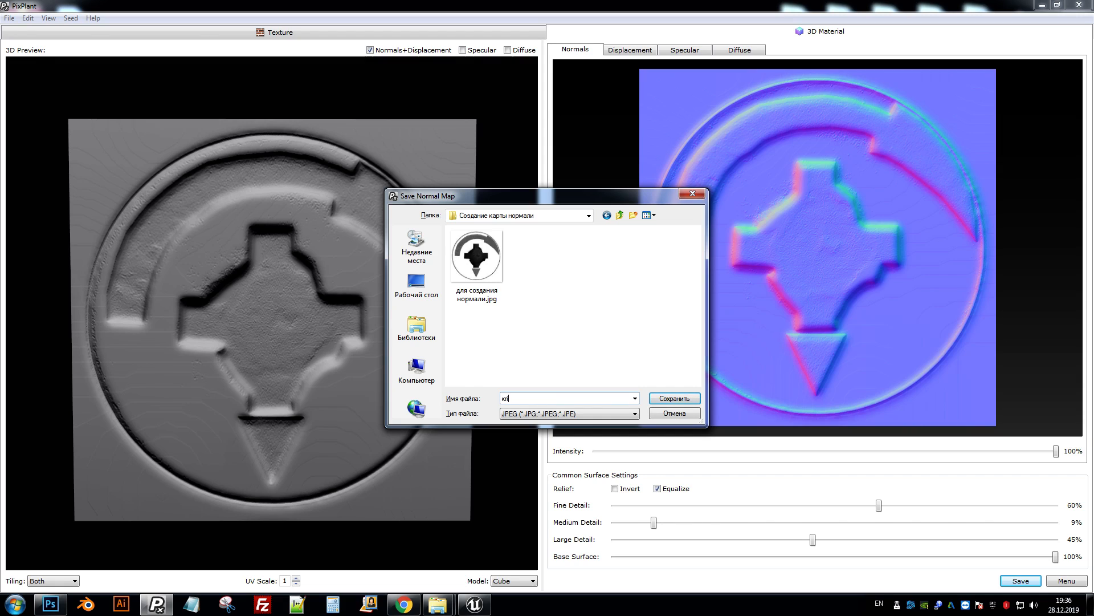
pyautogui.write('normal_map')
pyautogui.press('Return')
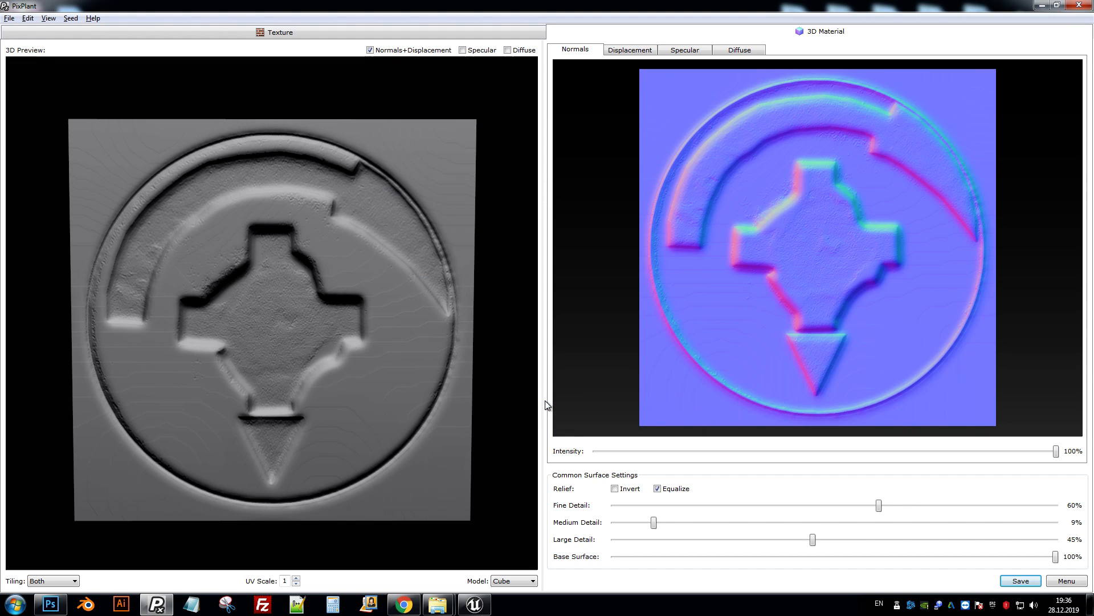
# - Switch to the Explorer window of "Создание карты нормали" and enlarge the thumbnails to check the saved normal map beside its source
pyautogui.press('alt')
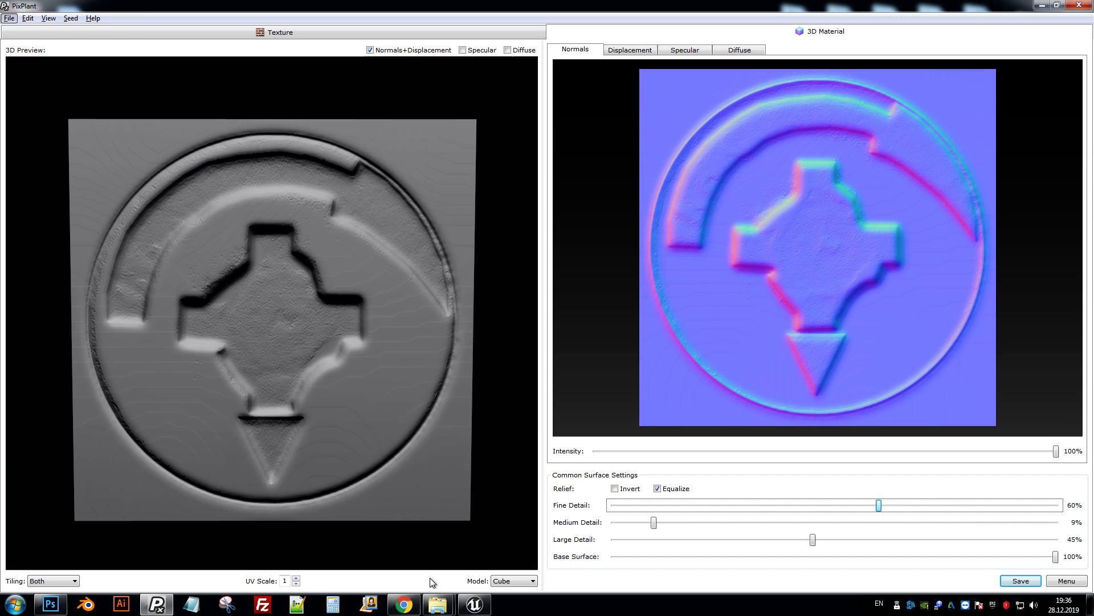
pyautogui.moveTo(437, 603)
pyautogui.click(505, 558)
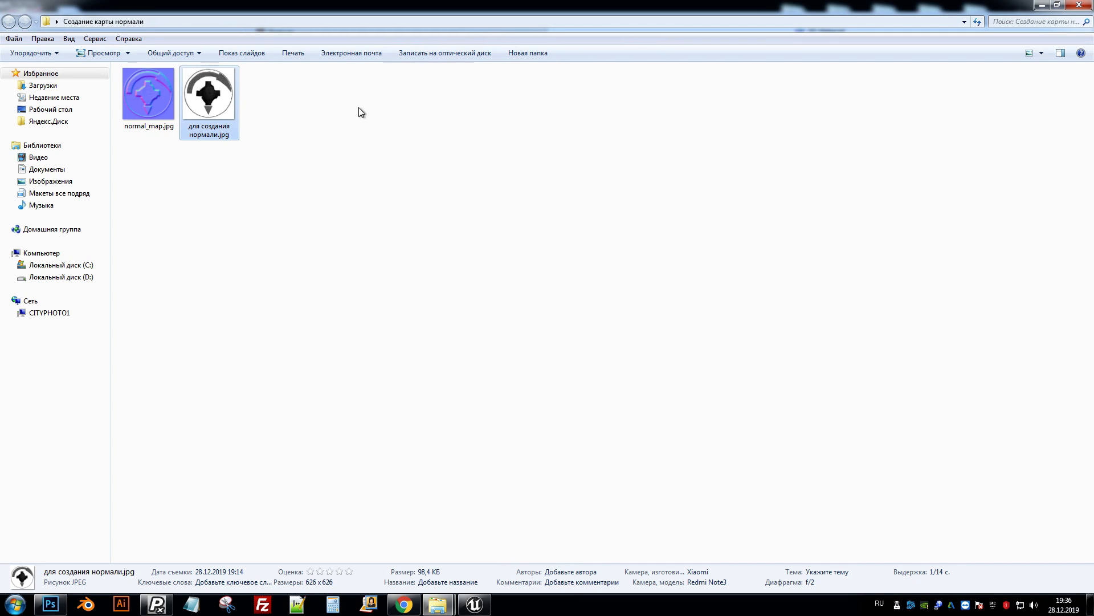
pyautogui.click(338, 182)
pyautogui.keyDown('ctrl'); pyautogui.scroll(3, 338, 182); pyautogui.keyUp('ctrl')
pyautogui.hotkey('alt', 'space')
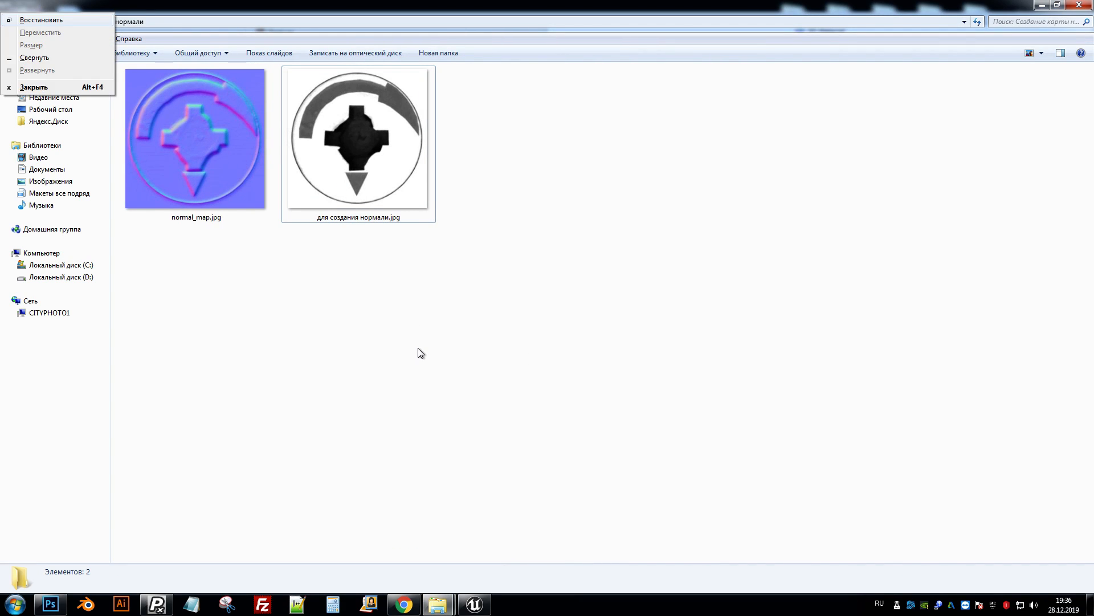
pyautogui.press('Escape')
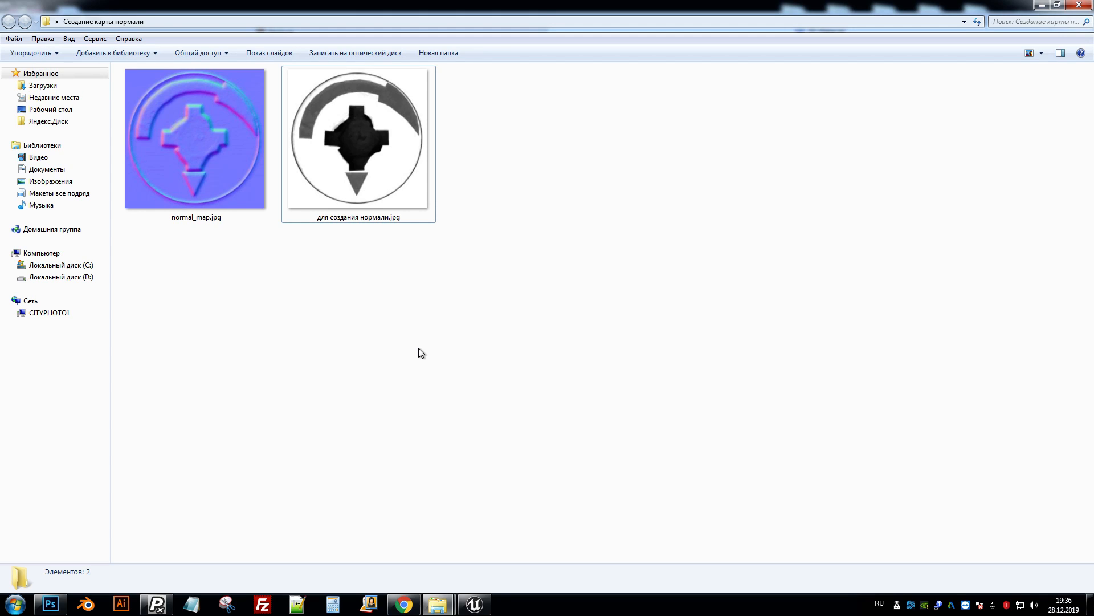